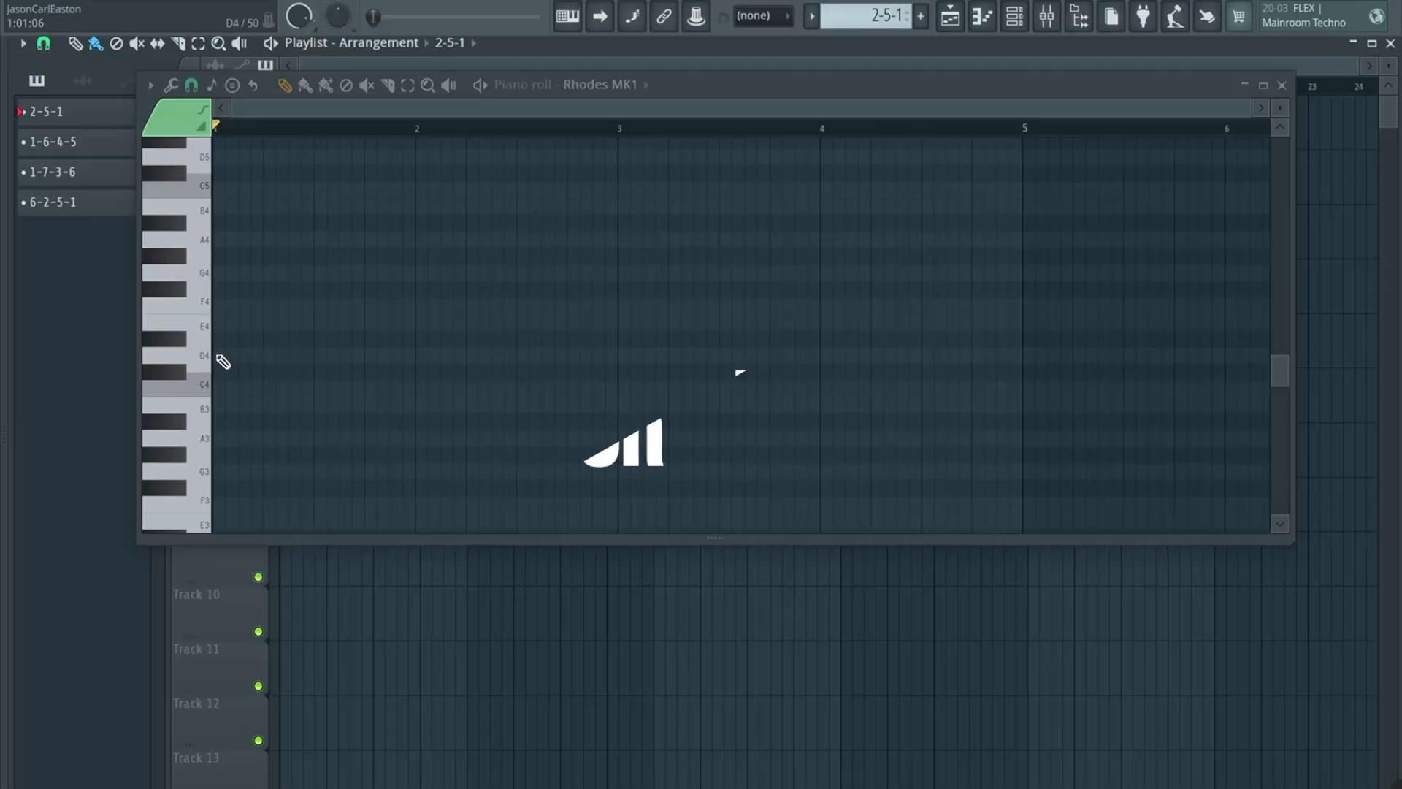
# - Draw one-bar chords in pattern 2-5-1: D minor (D4, F4, A4) in bar 1 and G major (G4, B4, D5) in bar 2
pyautogui.click(221, 360)
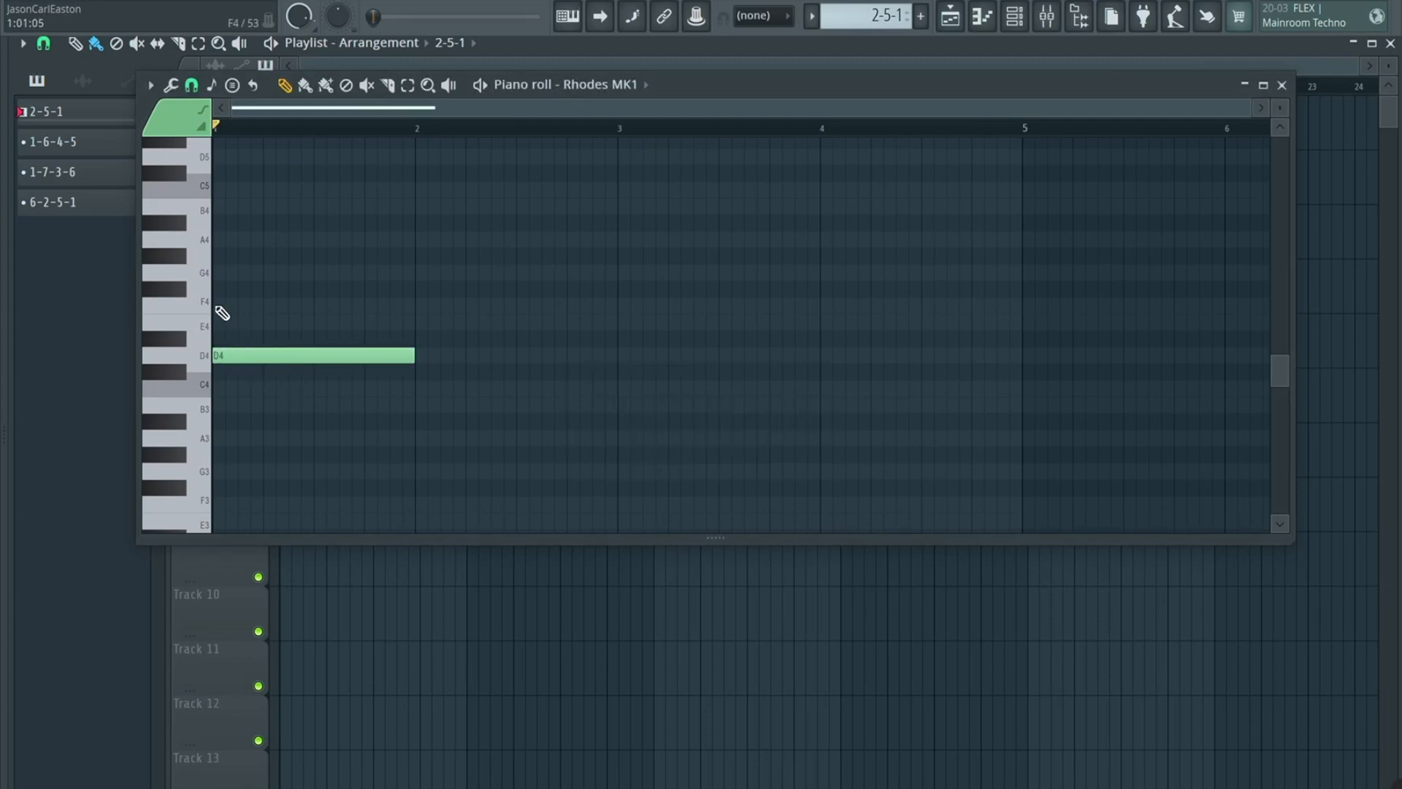
pyautogui.click(217, 307)
pyautogui.click(217, 240)
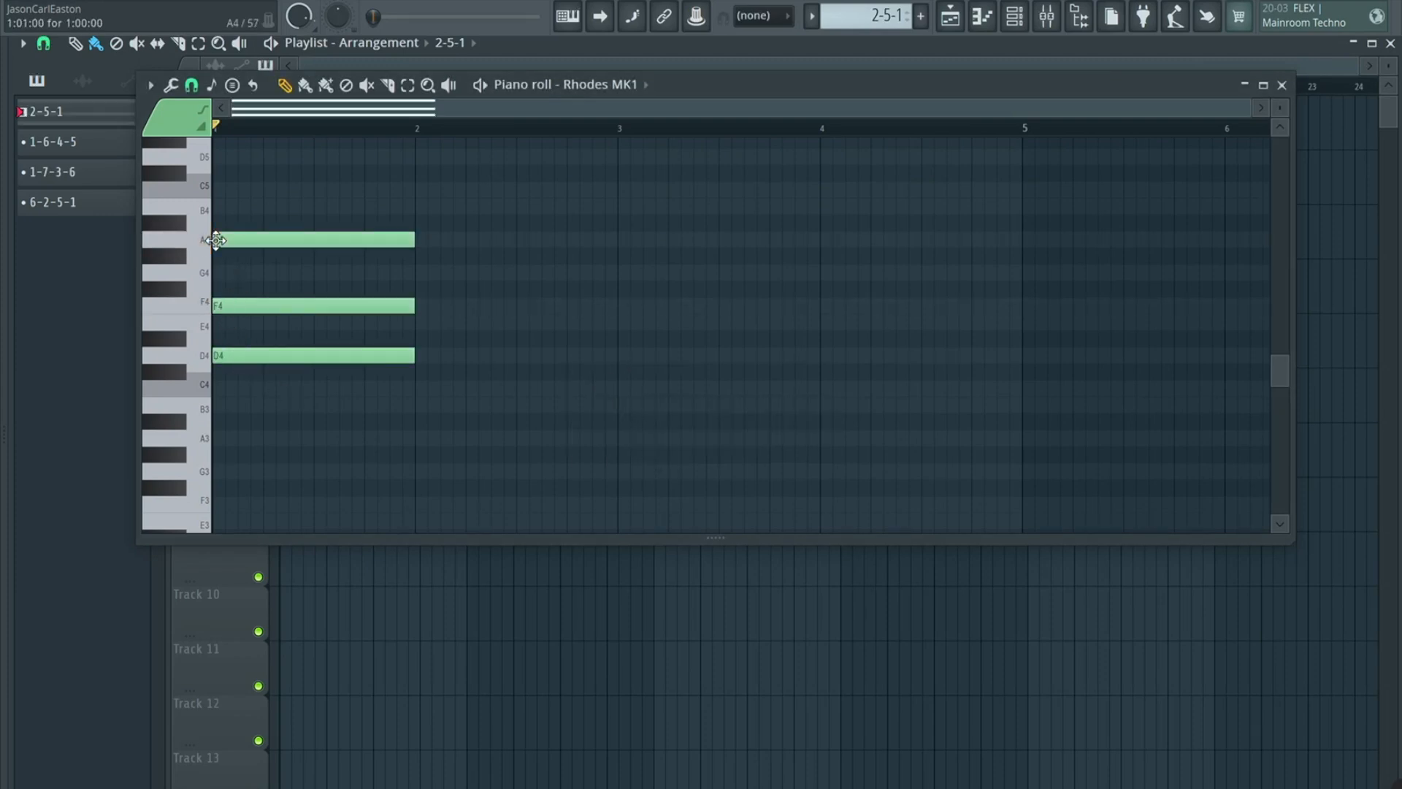
pyautogui.click(422, 276)
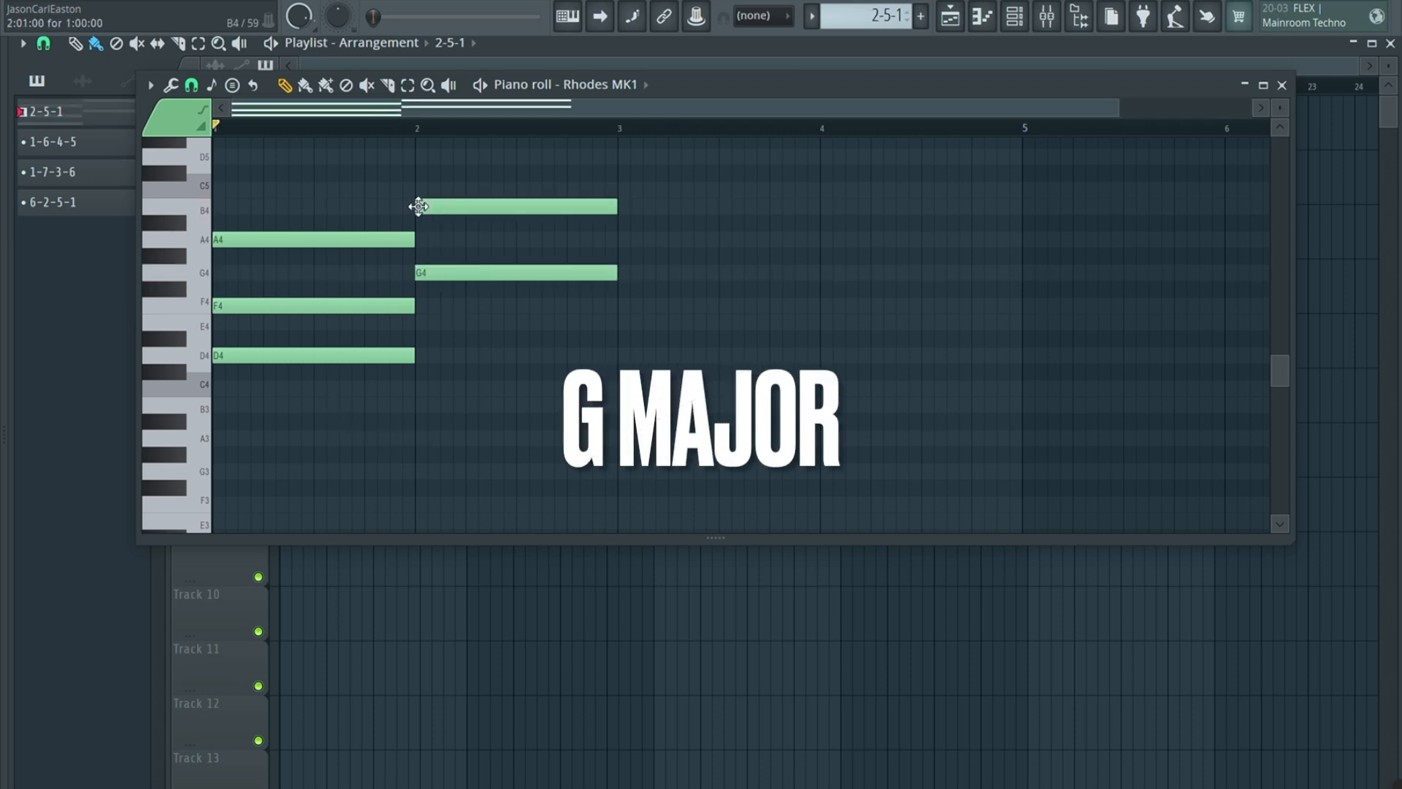
pyautogui.scroll(2, 418, 206)
pyautogui.click(419, 207)
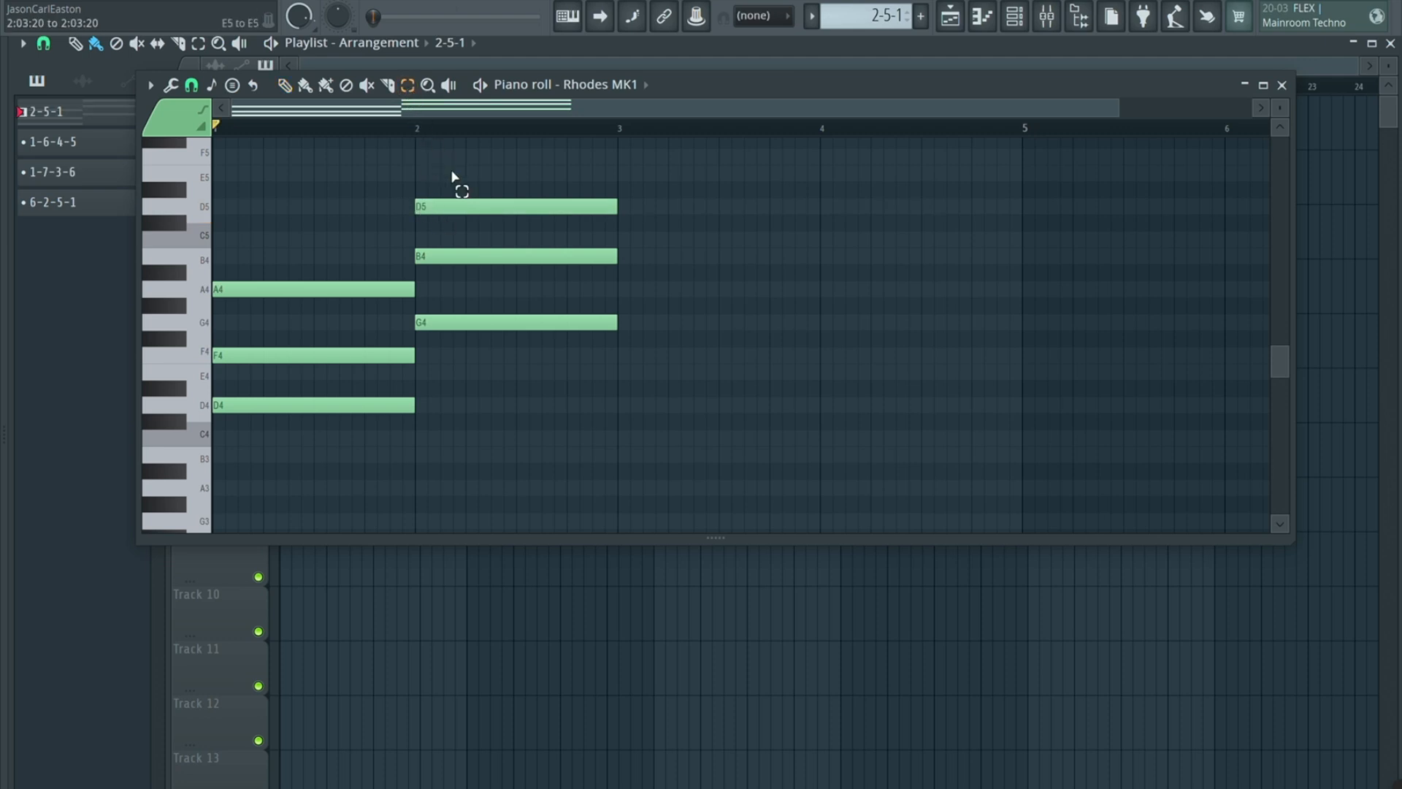
# - Lower the B4 and D5 notes of the bar 2 chord by one octave
pyautogui.moveTo(452, 173); pyautogui.dragTo(498, 270)
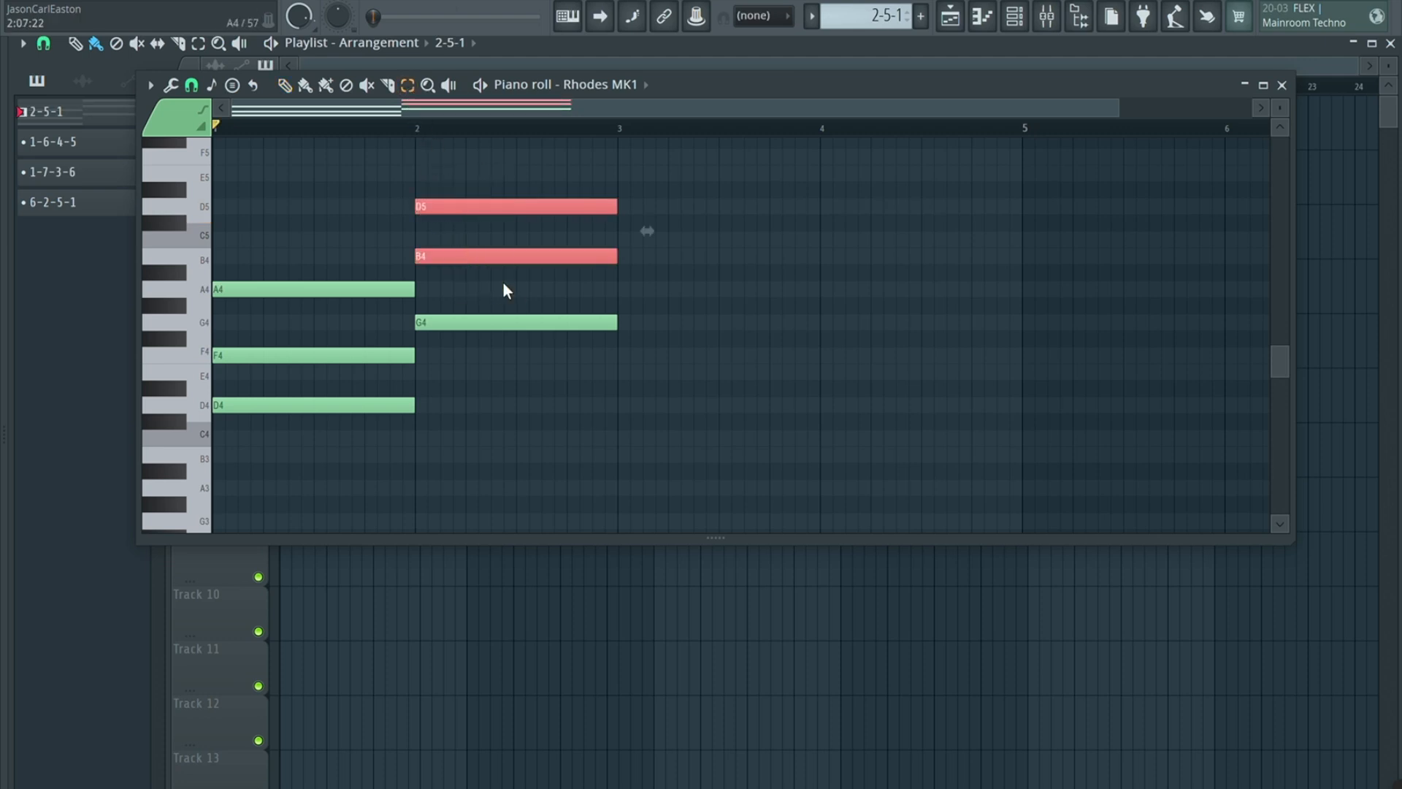
pyautogui.hotkey('ctrl', 'Down')
pyautogui.keyDown('ctrl'); pyautogui.click(692, 285); pyautogui.keyUp('ctrl')
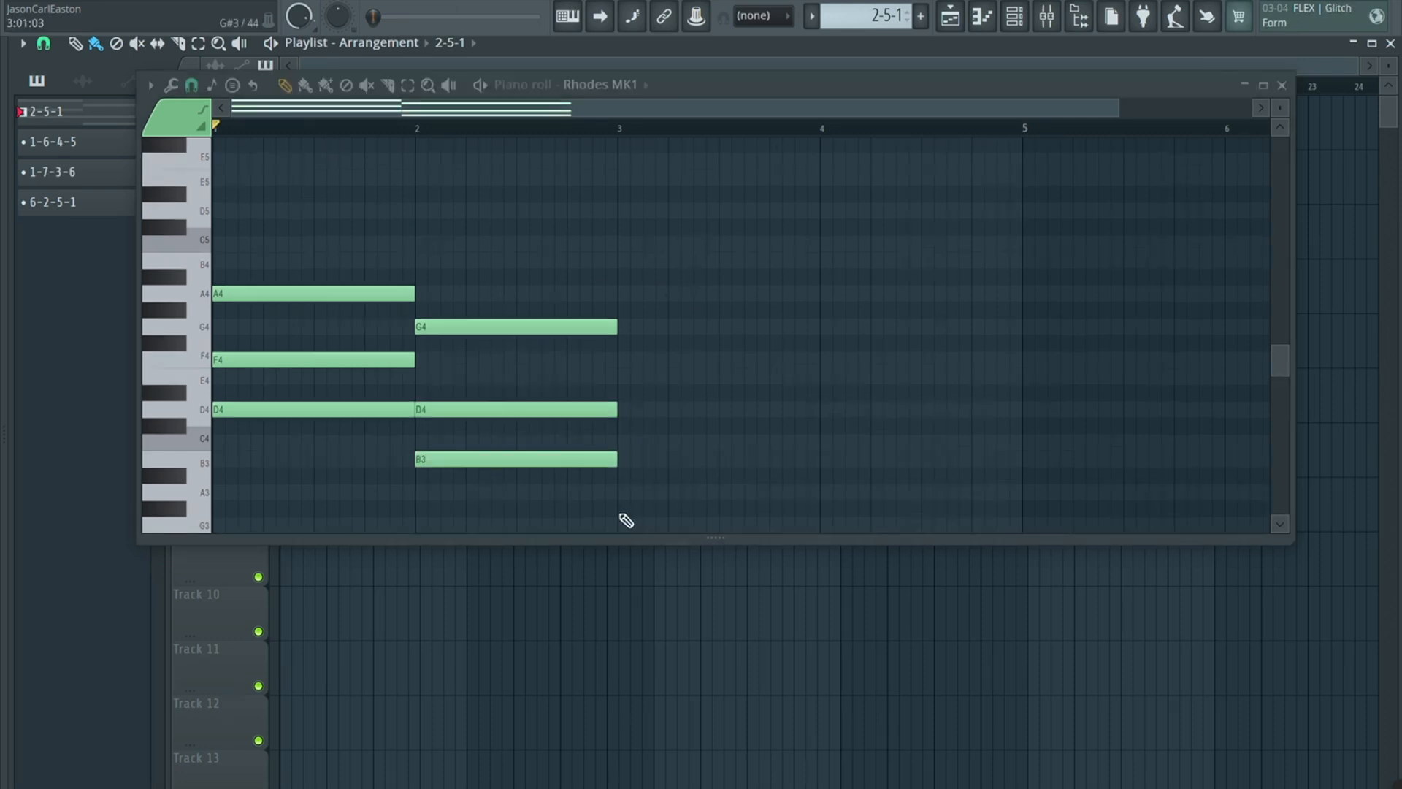
# - Add a one-bar C major chord (C4, E4, G4) in bar 3 and play the 2-5-1 pattern
pyautogui.click(626, 440)
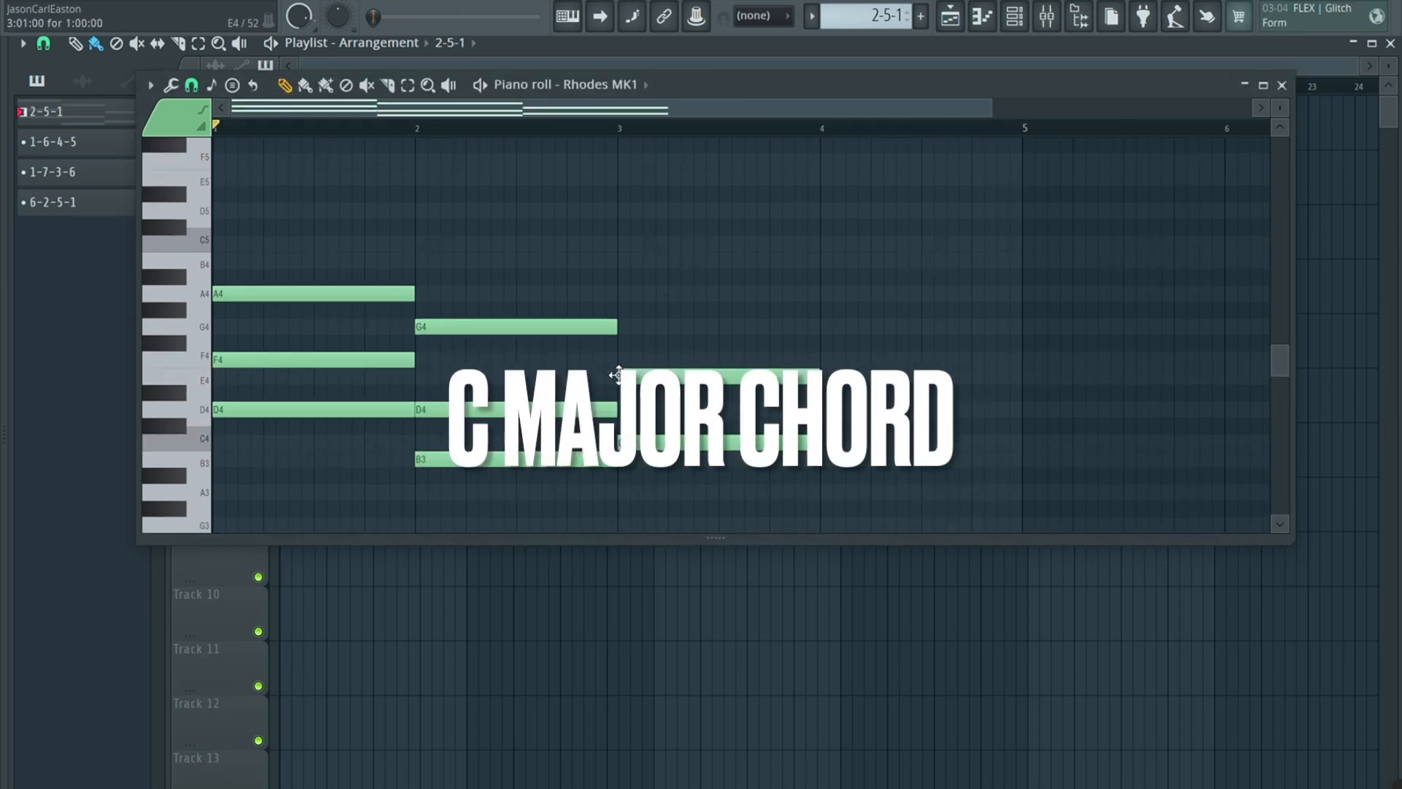
pyautogui.click(621, 327)
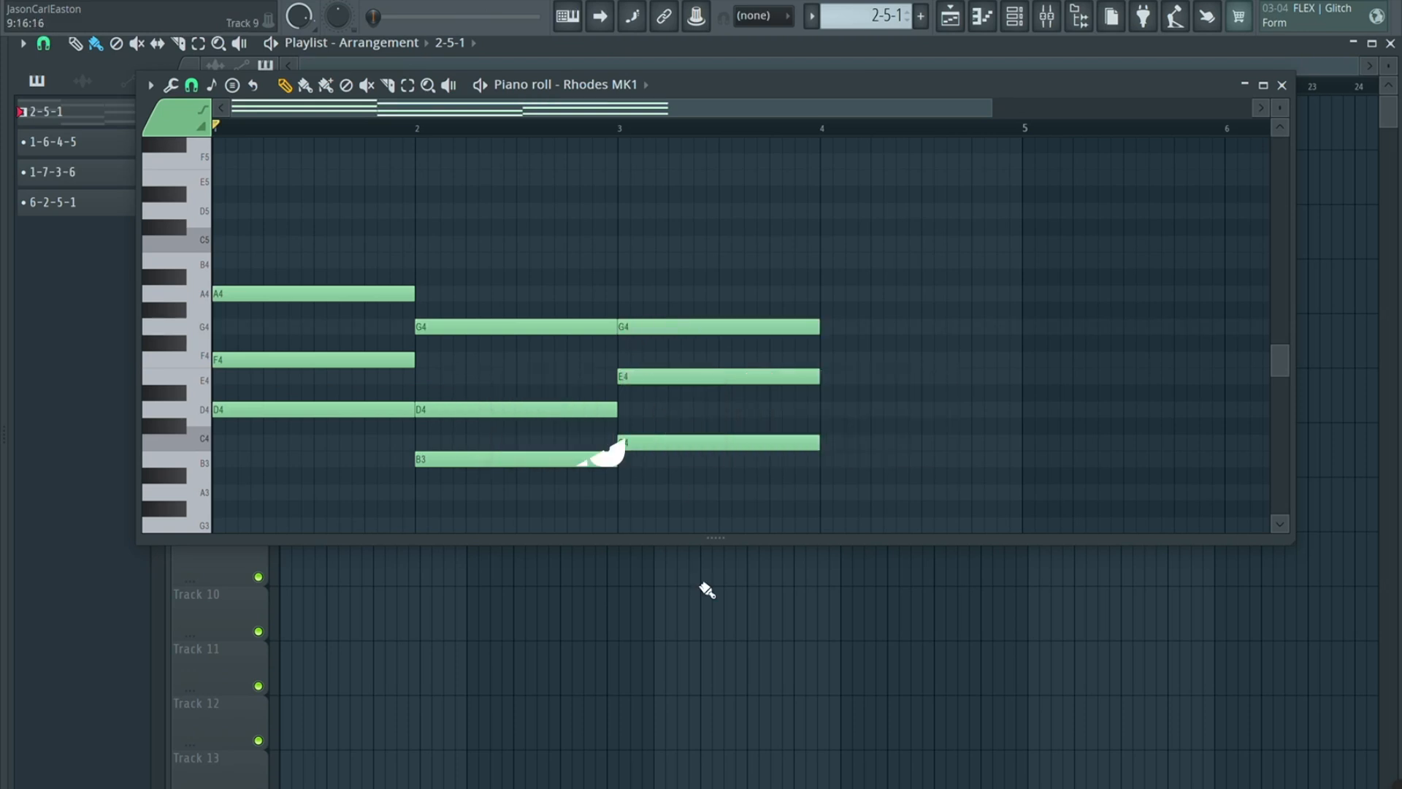
pyautogui.press('space')
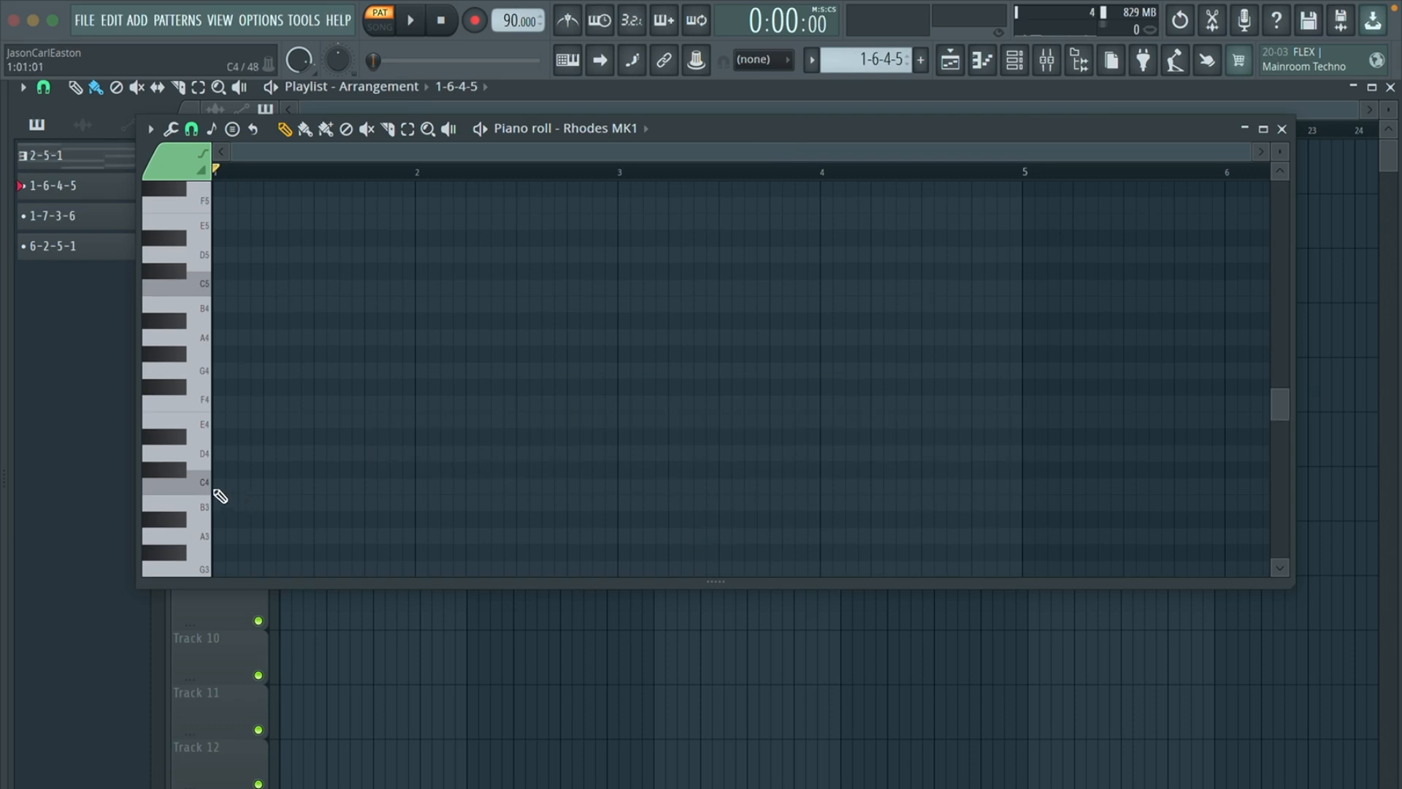
# - Draw one-bar chords in pattern 1-6-4-5: C major (C4, E4, G4) in bar 1 and A minor (A3, C4, E4) in bar 2
pyautogui.click(216, 488)
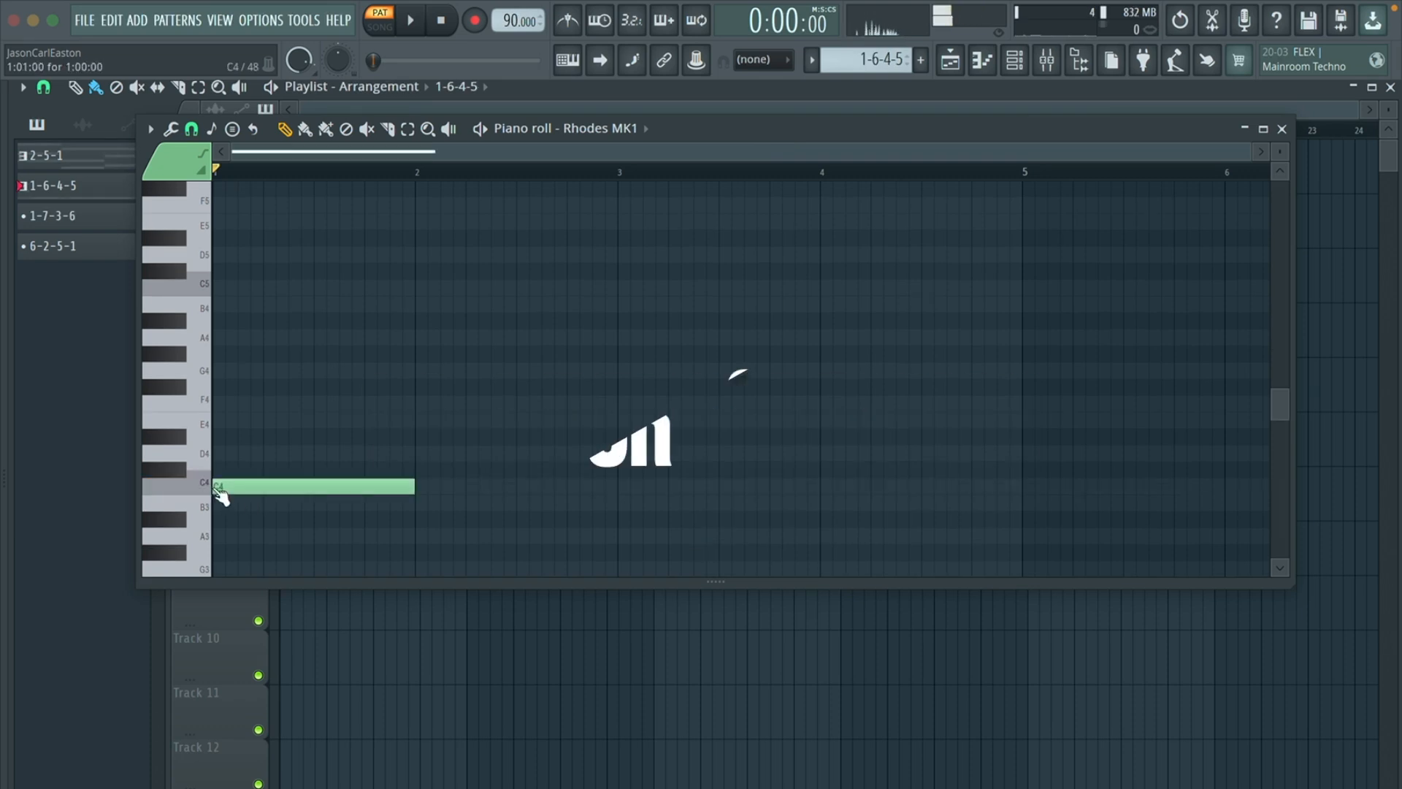
pyautogui.click(213, 420)
pyautogui.click(219, 373)
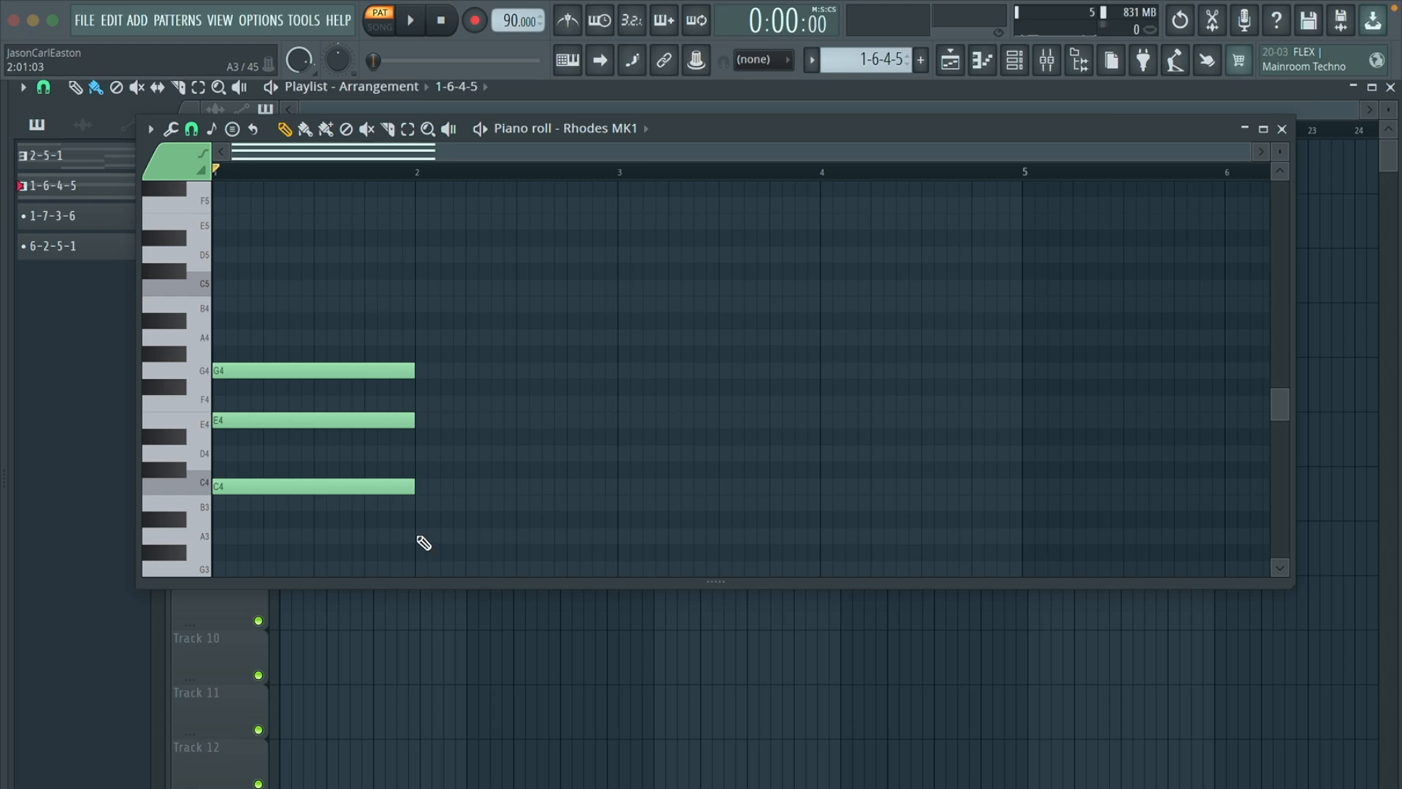
pyautogui.click(419, 537)
pyautogui.click(421, 486)
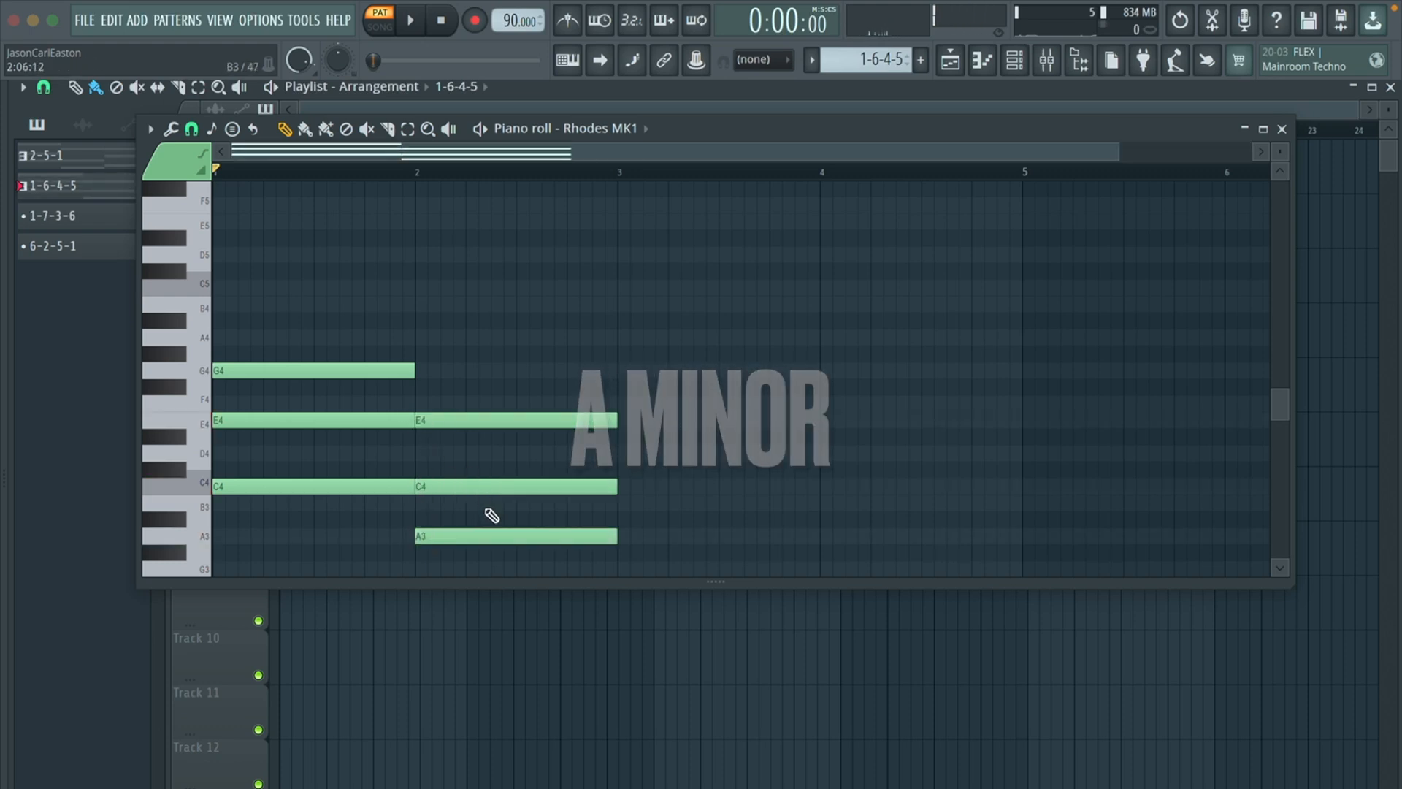
# - Add a one-bar F major chord (F4, A4, C5) in bar 3 of the 1-6-4-5 pattern
pyautogui.click(620, 403)
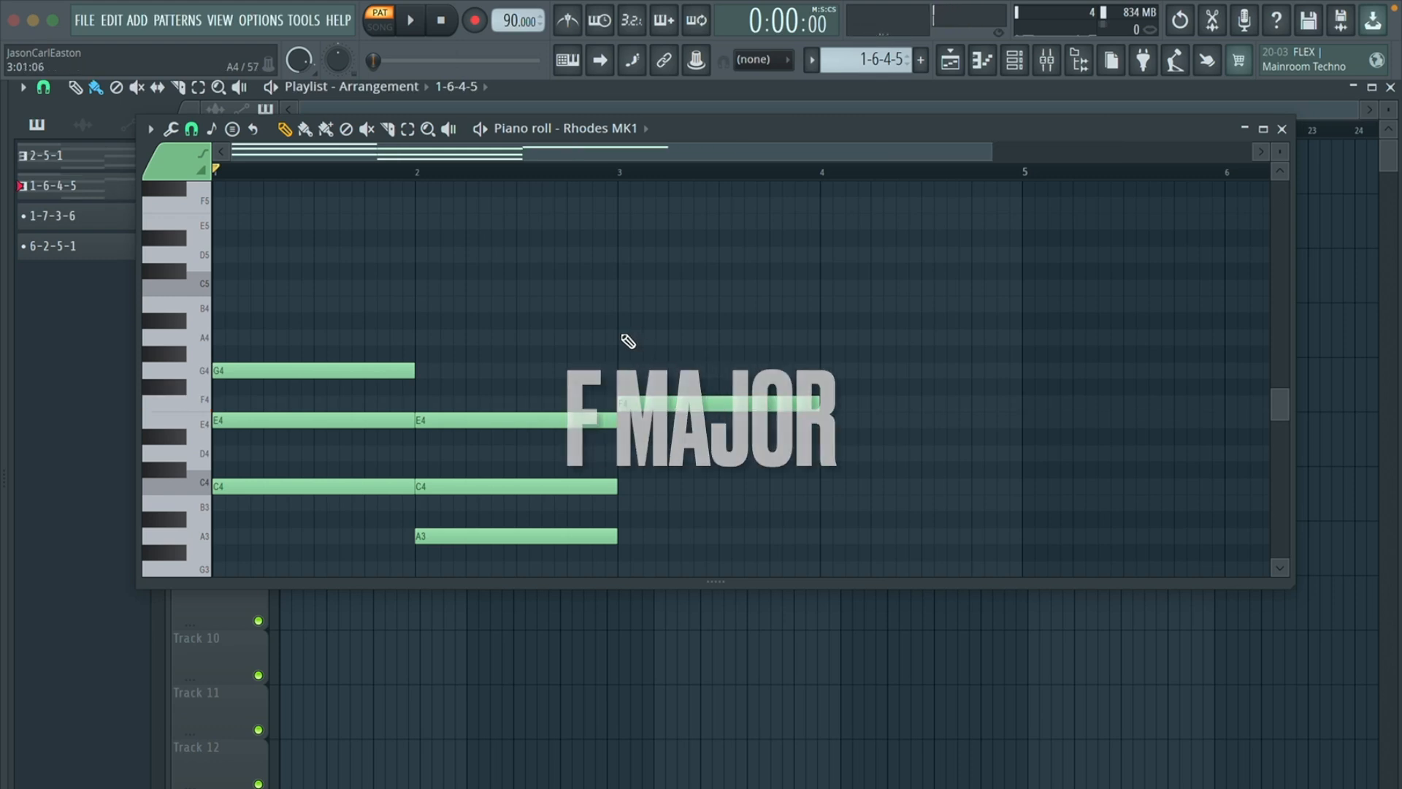
pyautogui.click(620, 335)
pyautogui.click(620, 287)
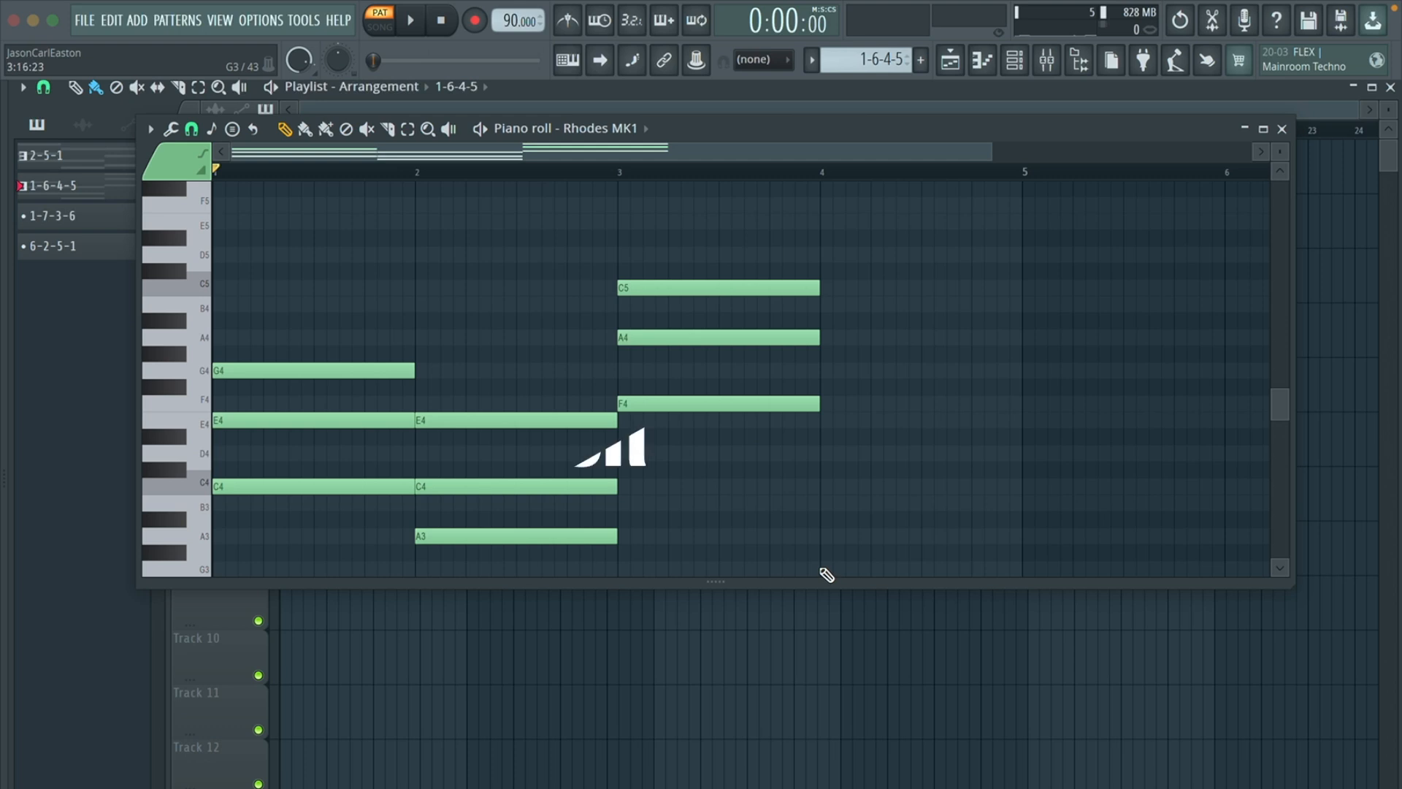
# - Add one-bar G3, B3 and E4 notes in bar 4 and play the 1-6-4-5 pattern
pyautogui.click(827, 570)
pyautogui.scroll(-3, 829, 372)
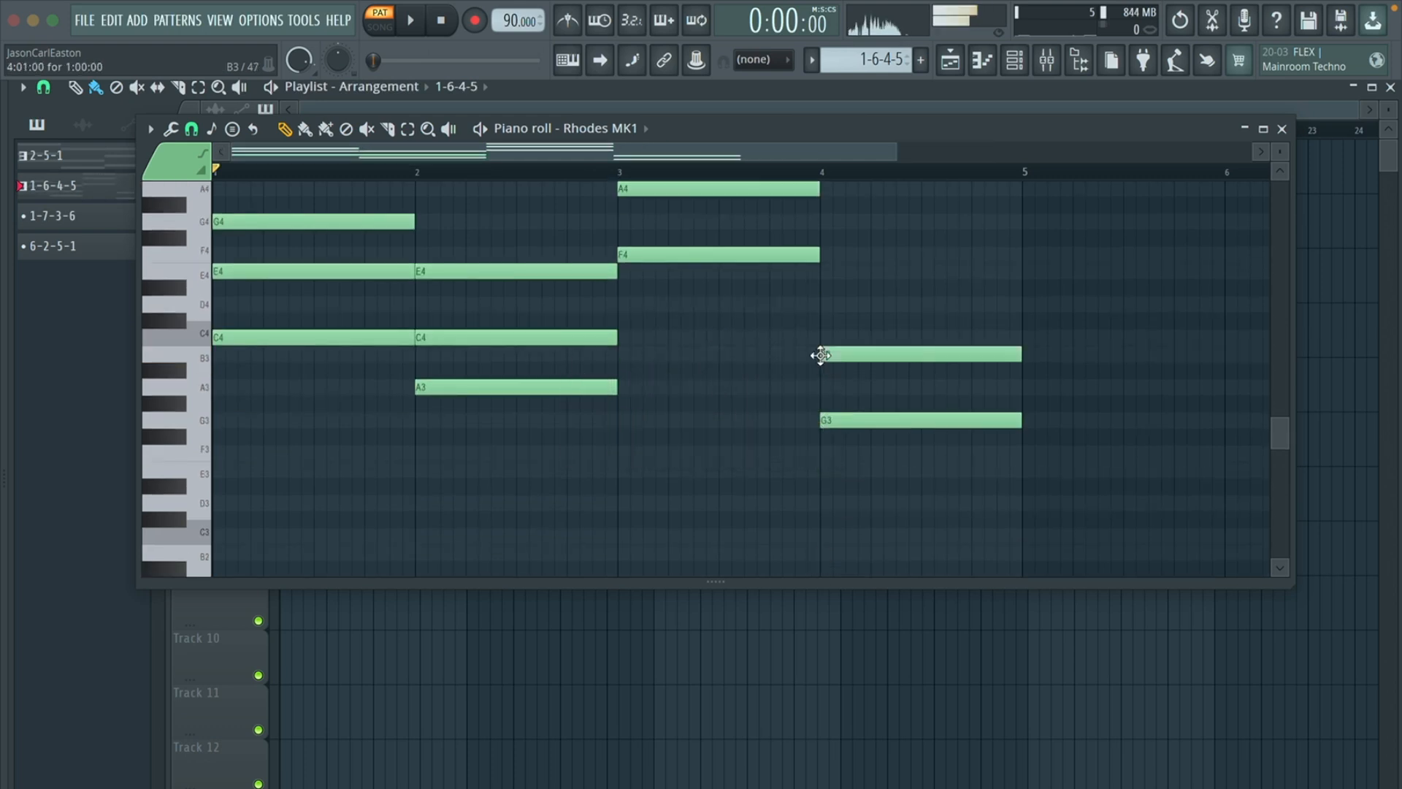
pyautogui.press('space')
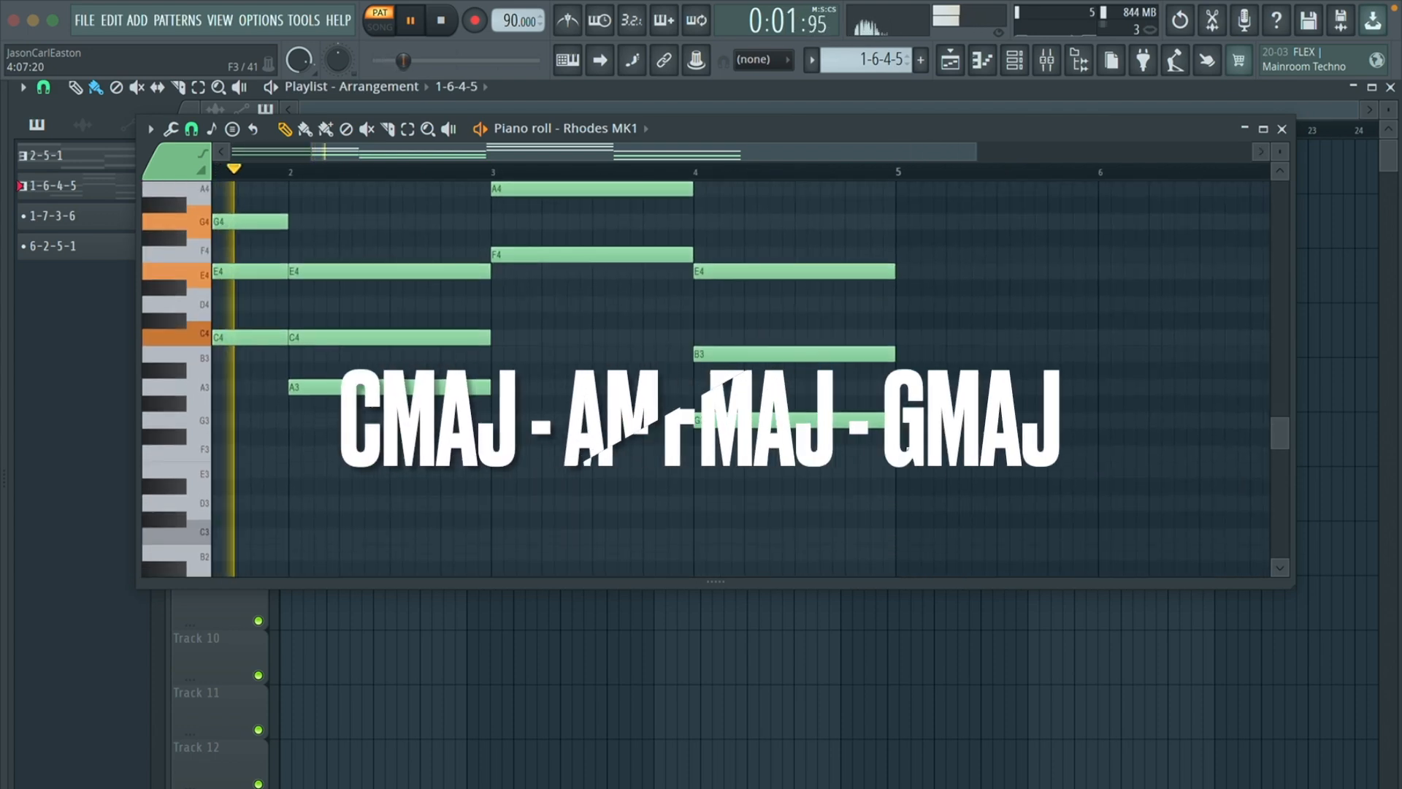
# - Draw a one-bar C major chord (C4, E4, G4) in bar 1 of the 1-7-3-6 pattern
pyautogui.scroll(1, 908, 449)
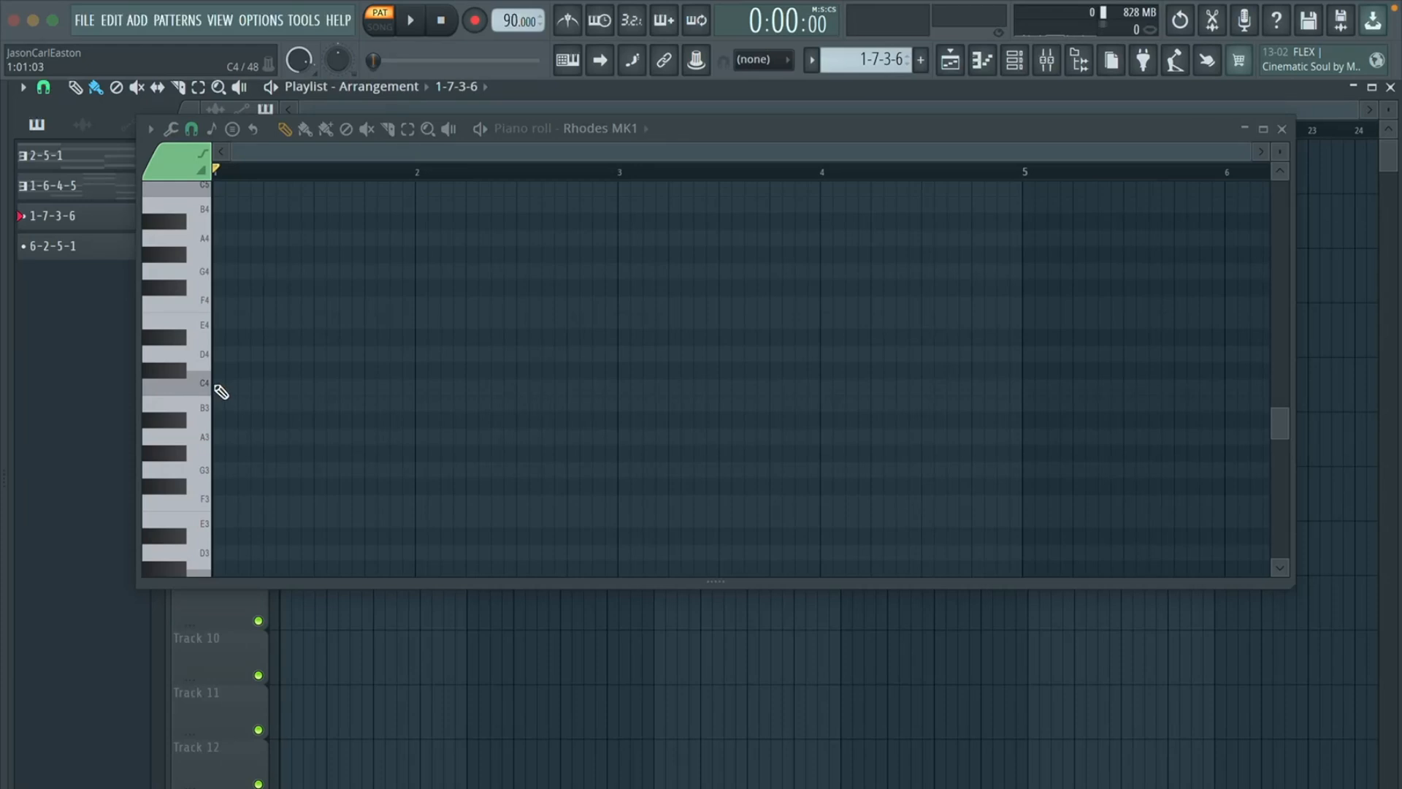
pyautogui.click(219, 387)
pyautogui.click(219, 321)
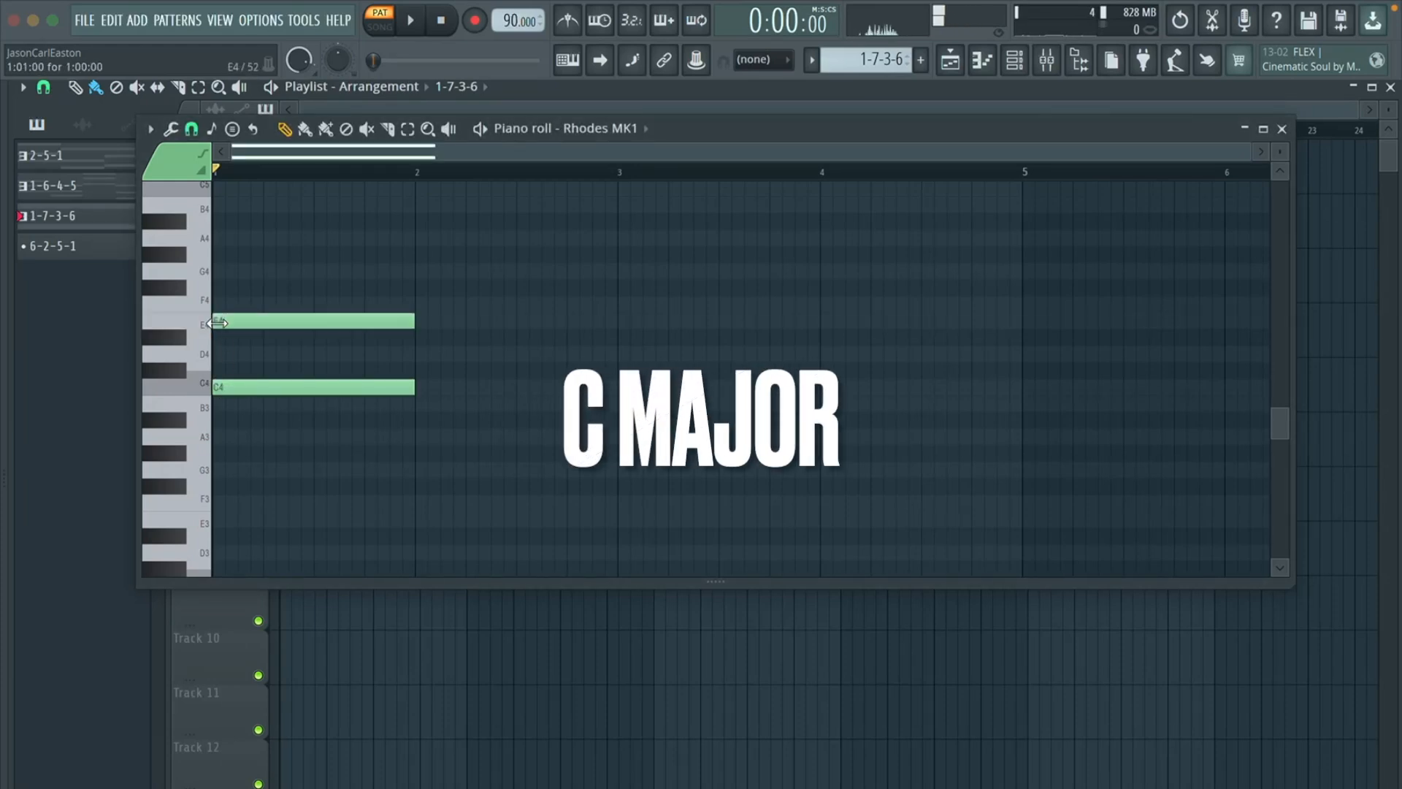
pyautogui.click(219, 271)
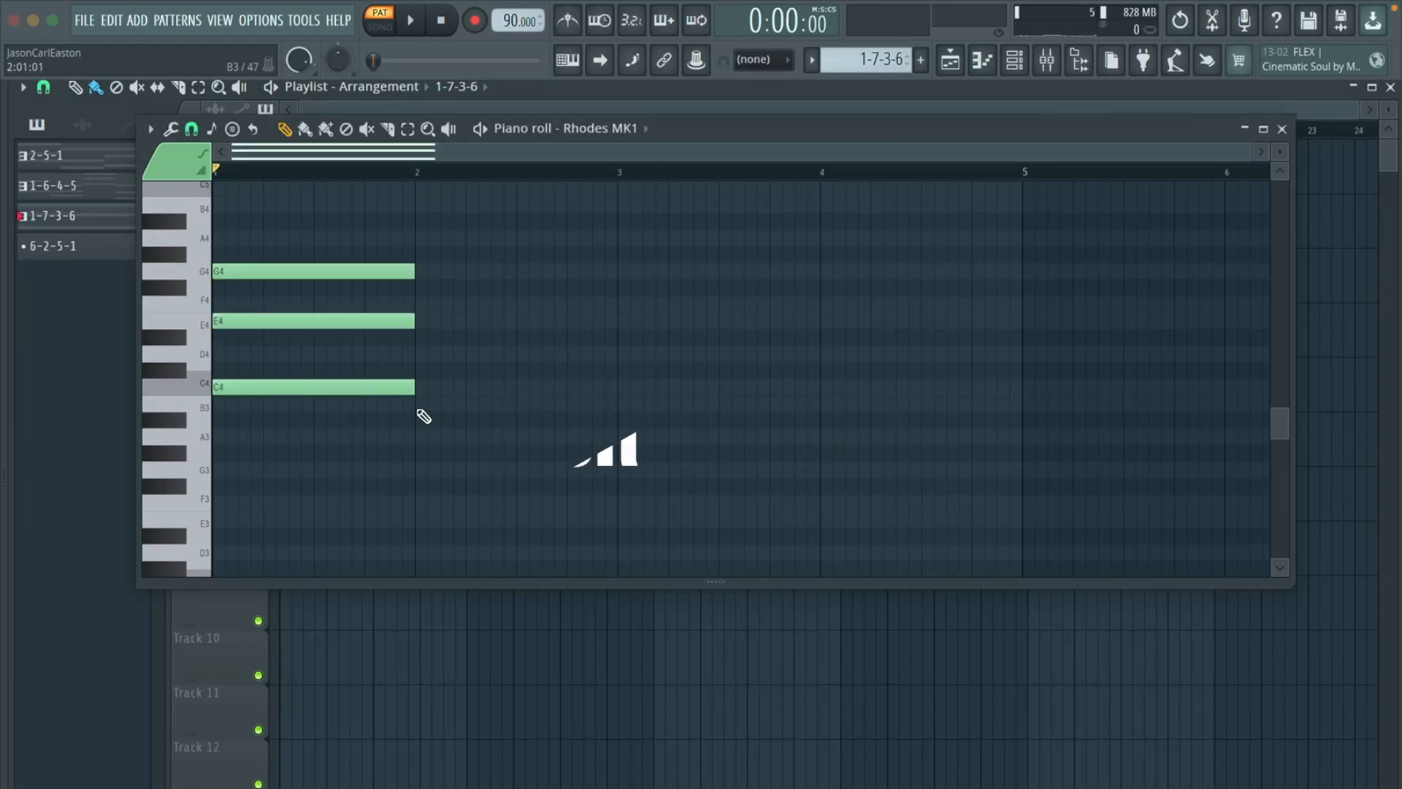
# - Add a one-bar chord of B3, D4 and F4 in bar 2 and an E minor chord (E4, G4, B4) in bar 3
pyautogui.click(418, 403)
pyautogui.click(418, 353)
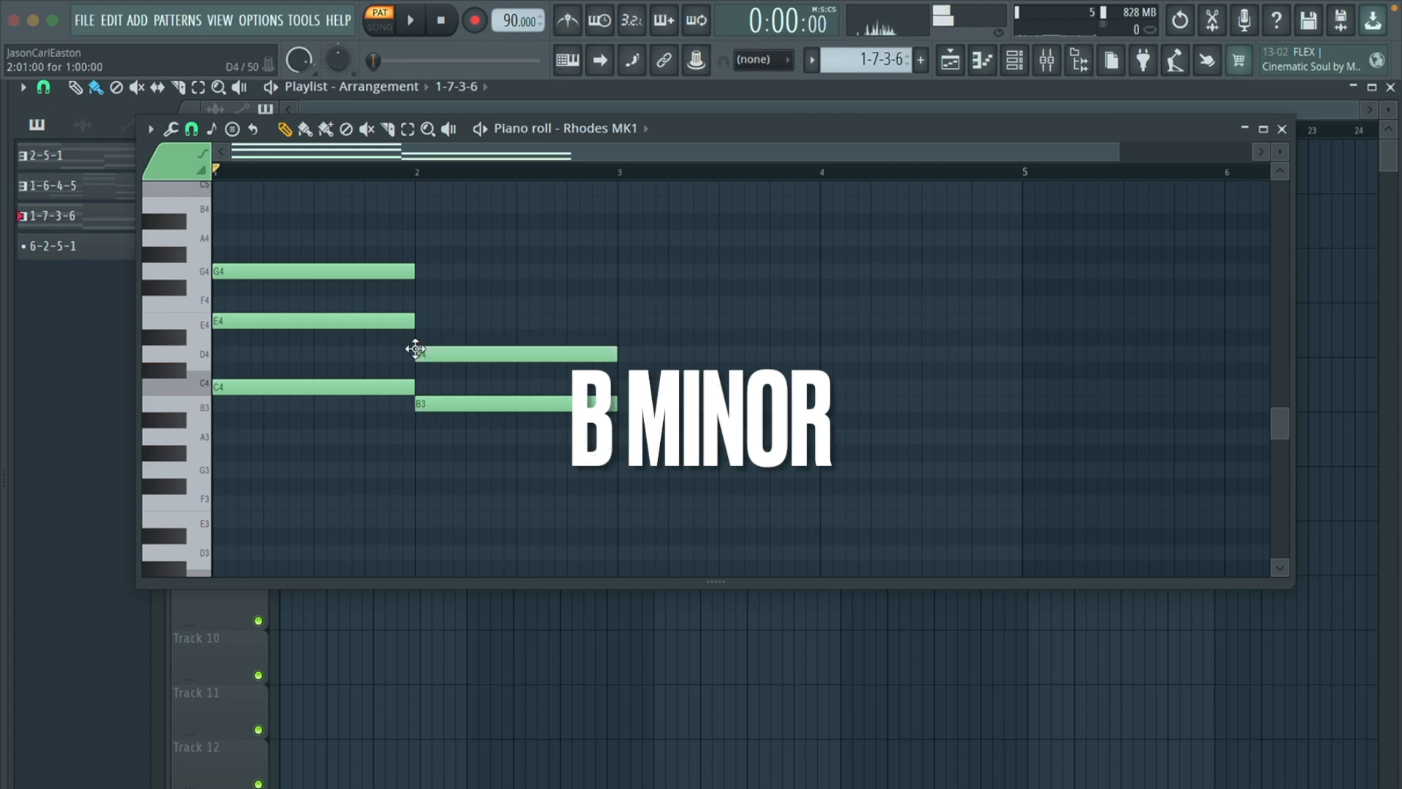
pyautogui.click(417, 303)
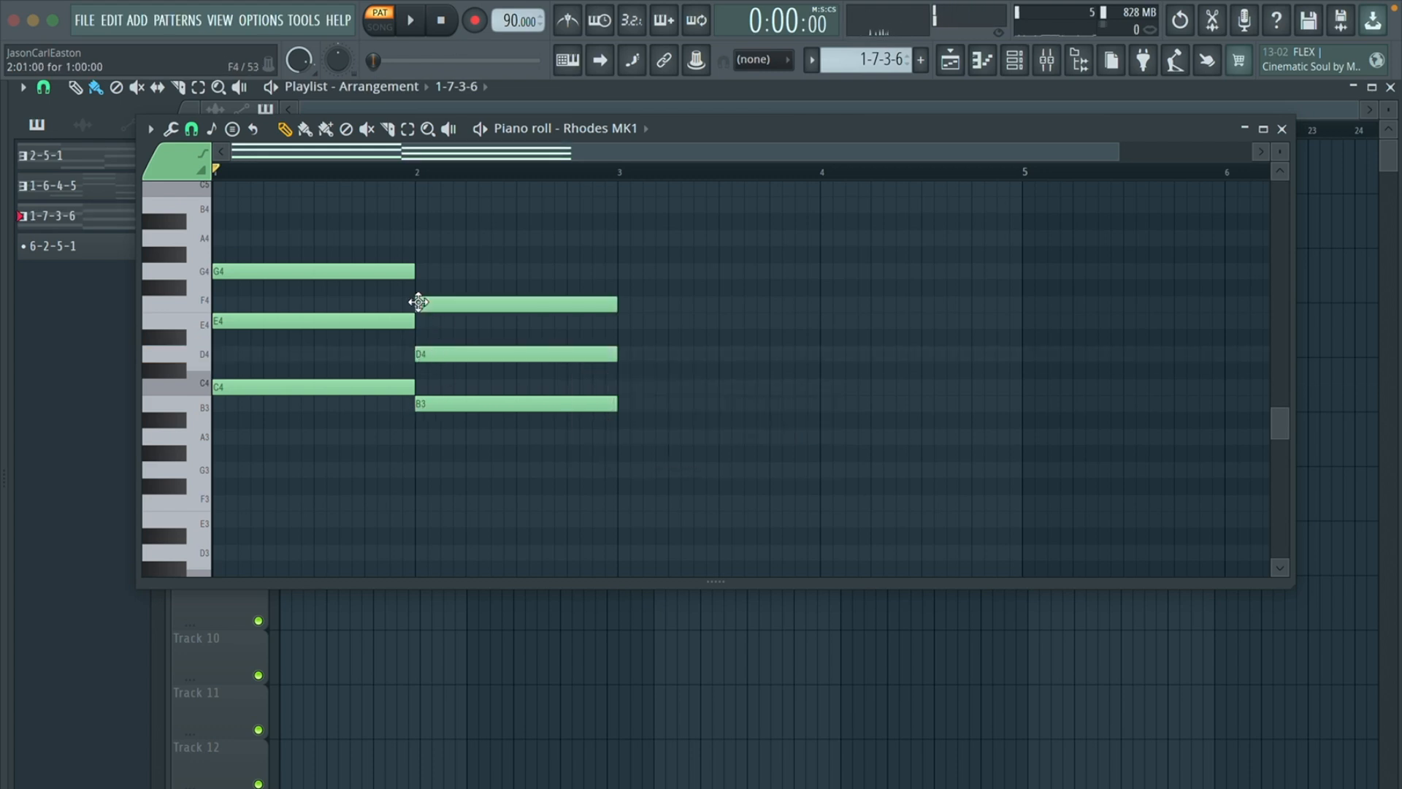
pyautogui.click(625, 324)
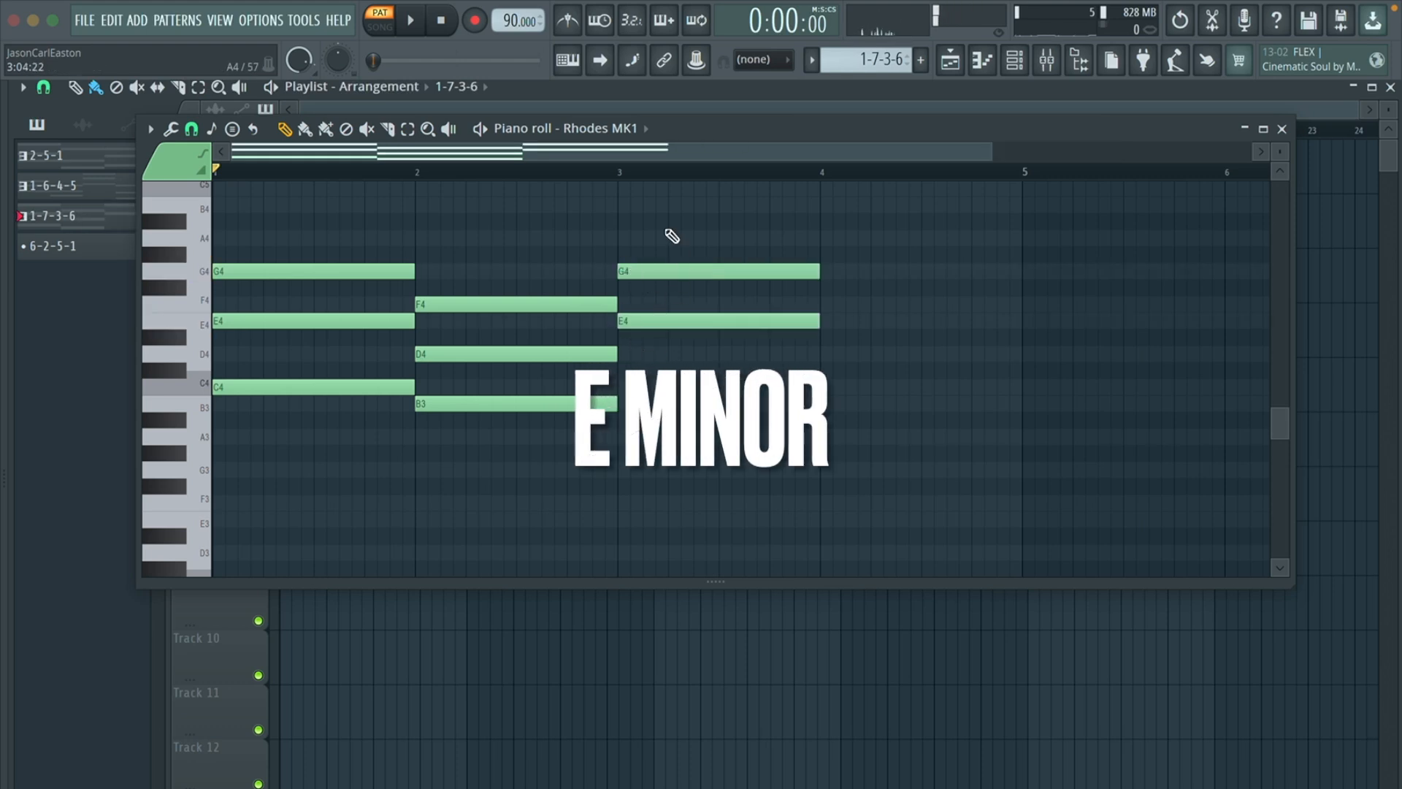
pyautogui.click(621, 204)
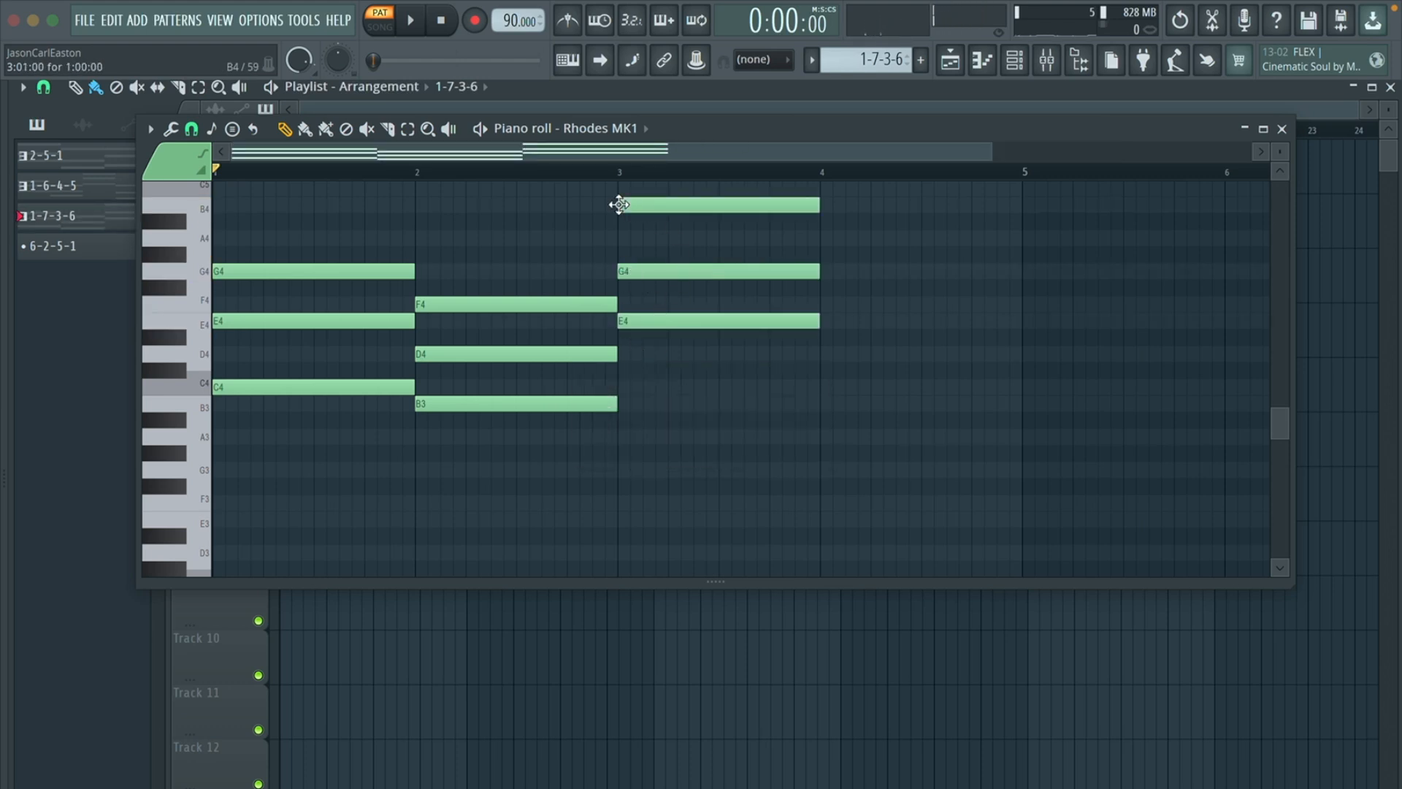
# - Add a one-bar A minor chord (A3, C4, E4) in bar 4 and play the 1-7-3-6 pattern
pyautogui.click(822, 437)
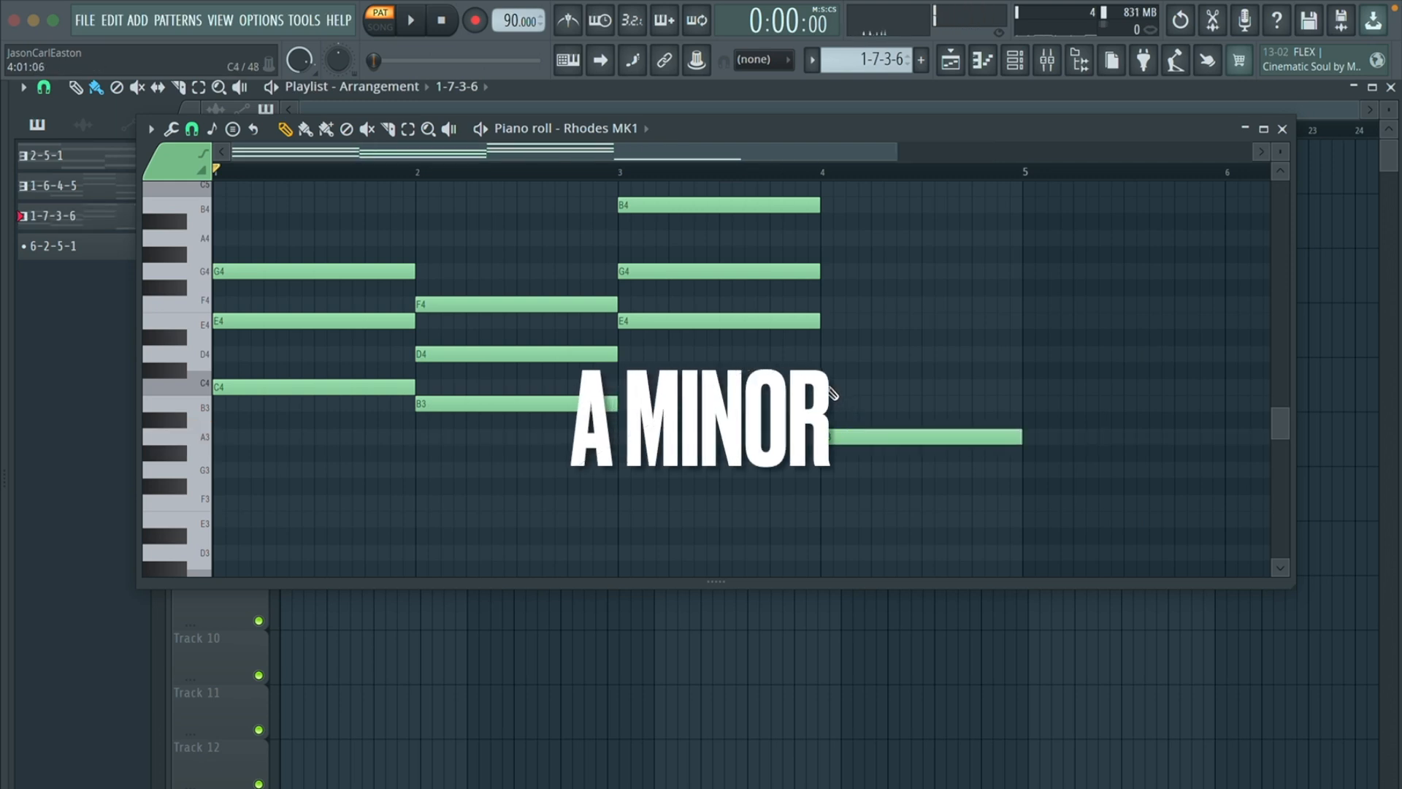
pyautogui.click(824, 321)
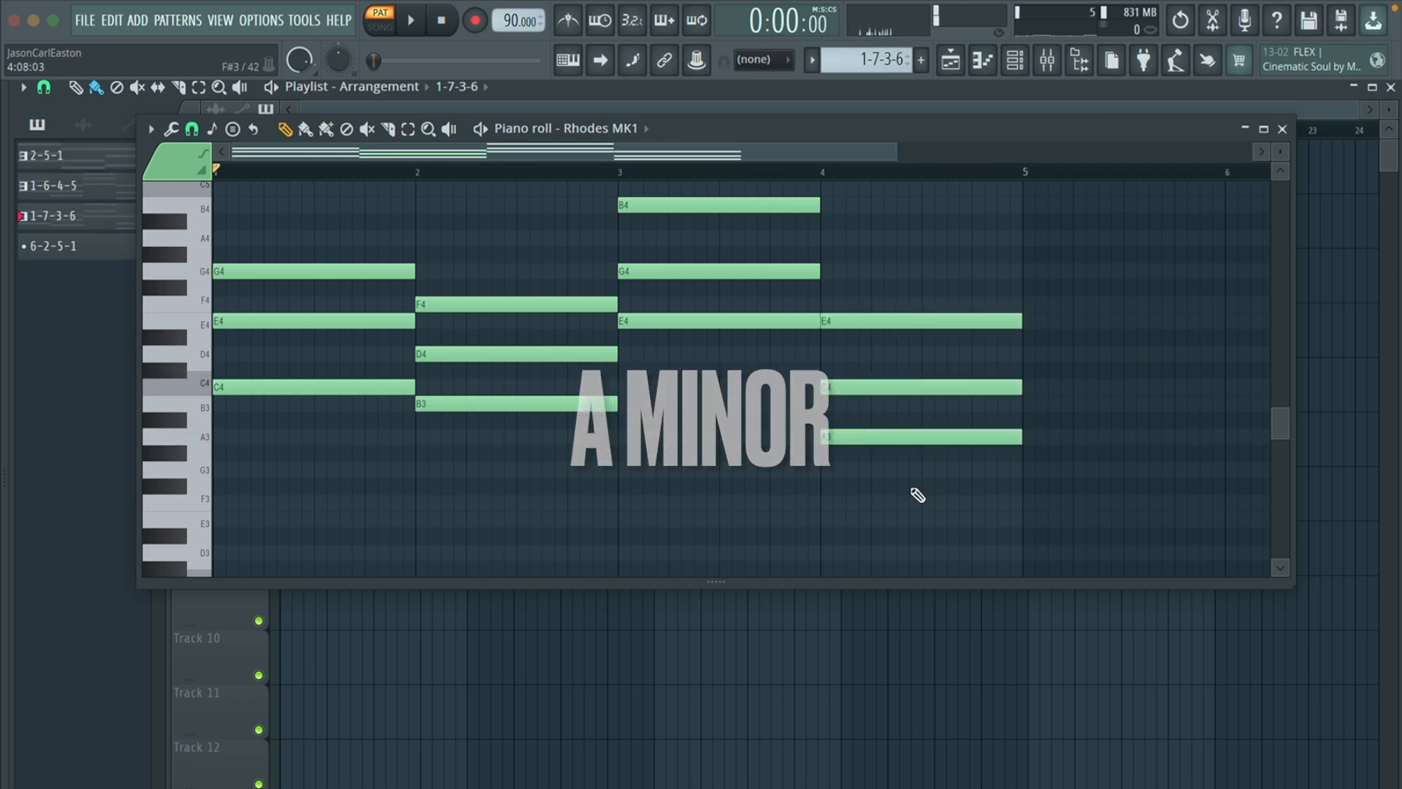
pyautogui.press('space')
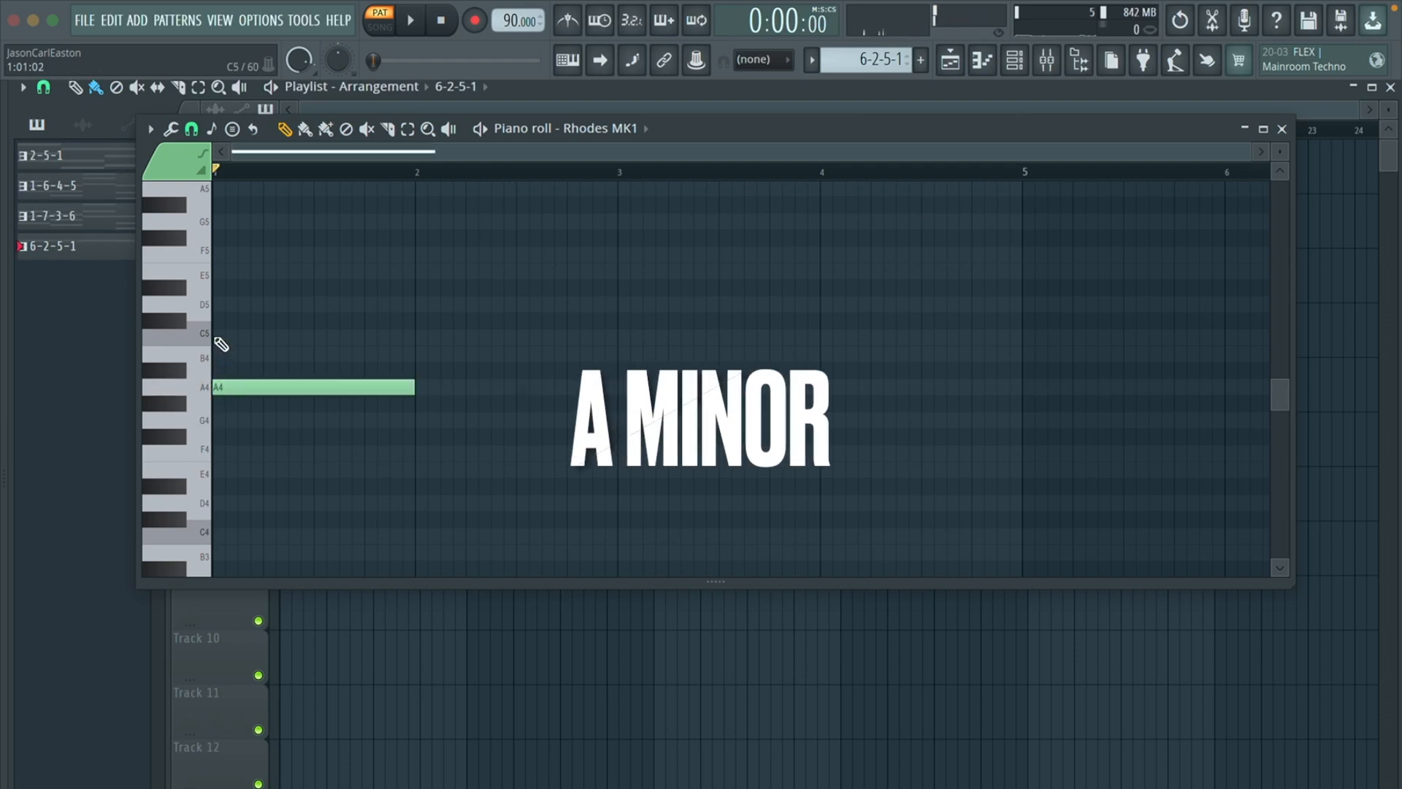
# - In pattern 6-2-5-1, complete bar 1's A minor chord with C5 and E5, and draw a D minor chord (D5, F5, A5) in bar 2
pyautogui.click(214, 337)
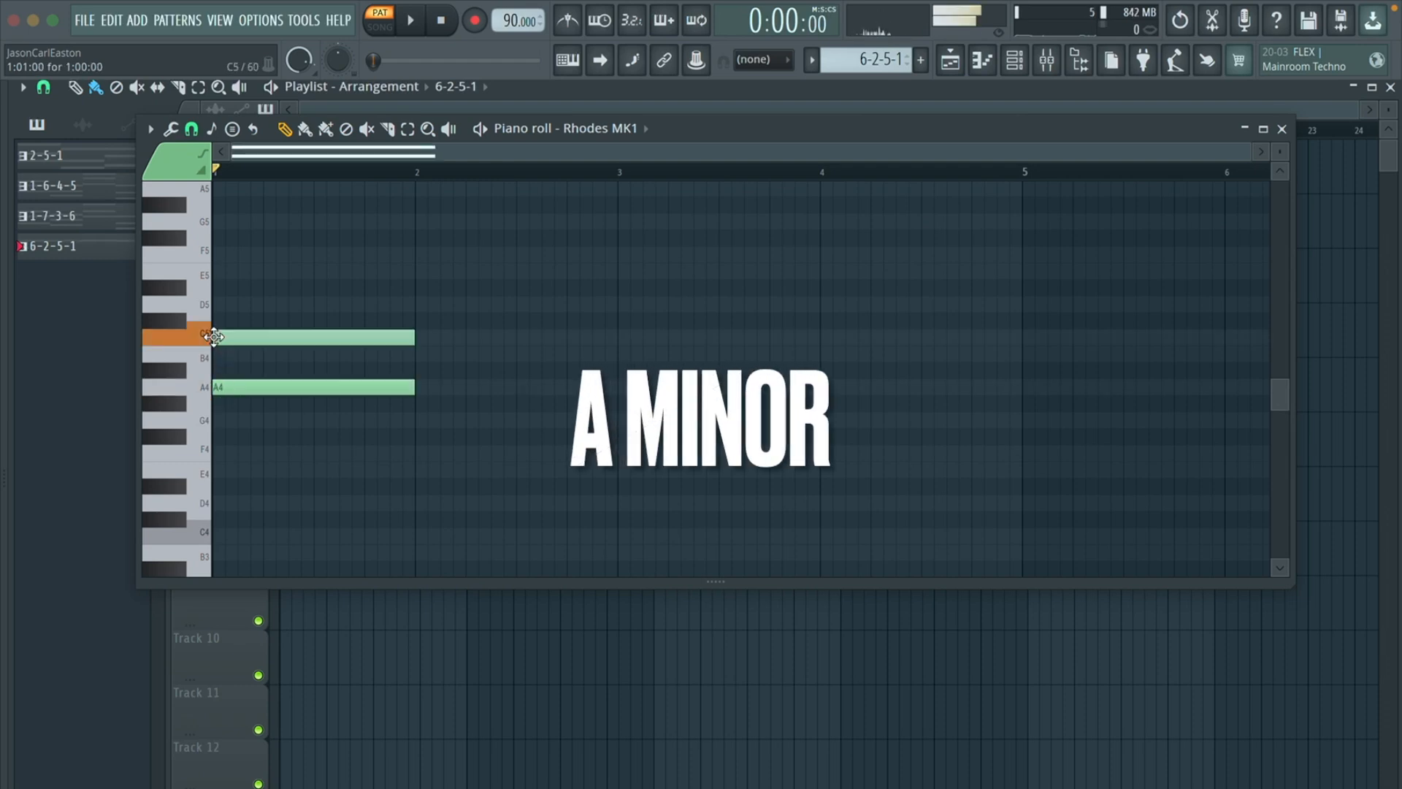
pyautogui.click(214, 271)
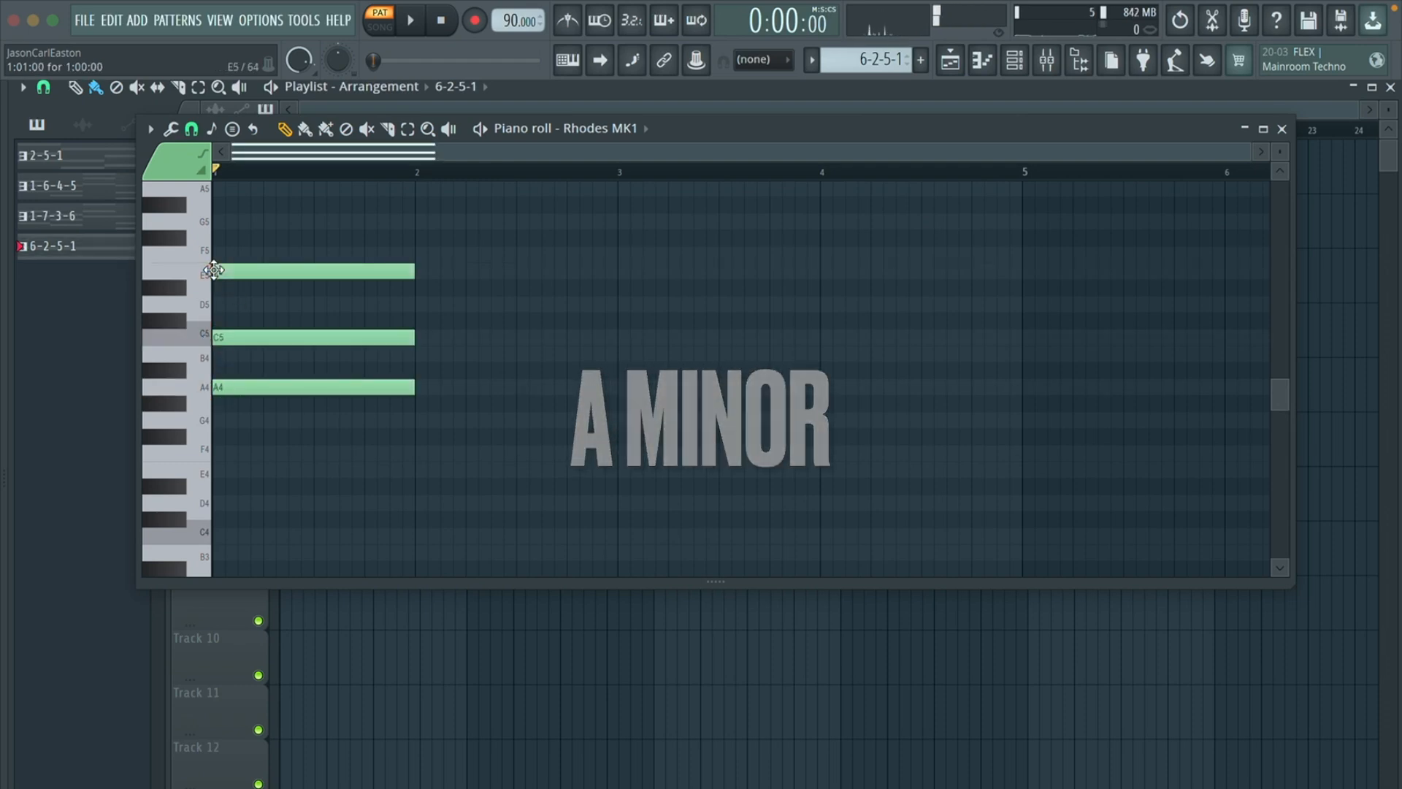
pyautogui.click(426, 305)
pyautogui.click(419, 255)
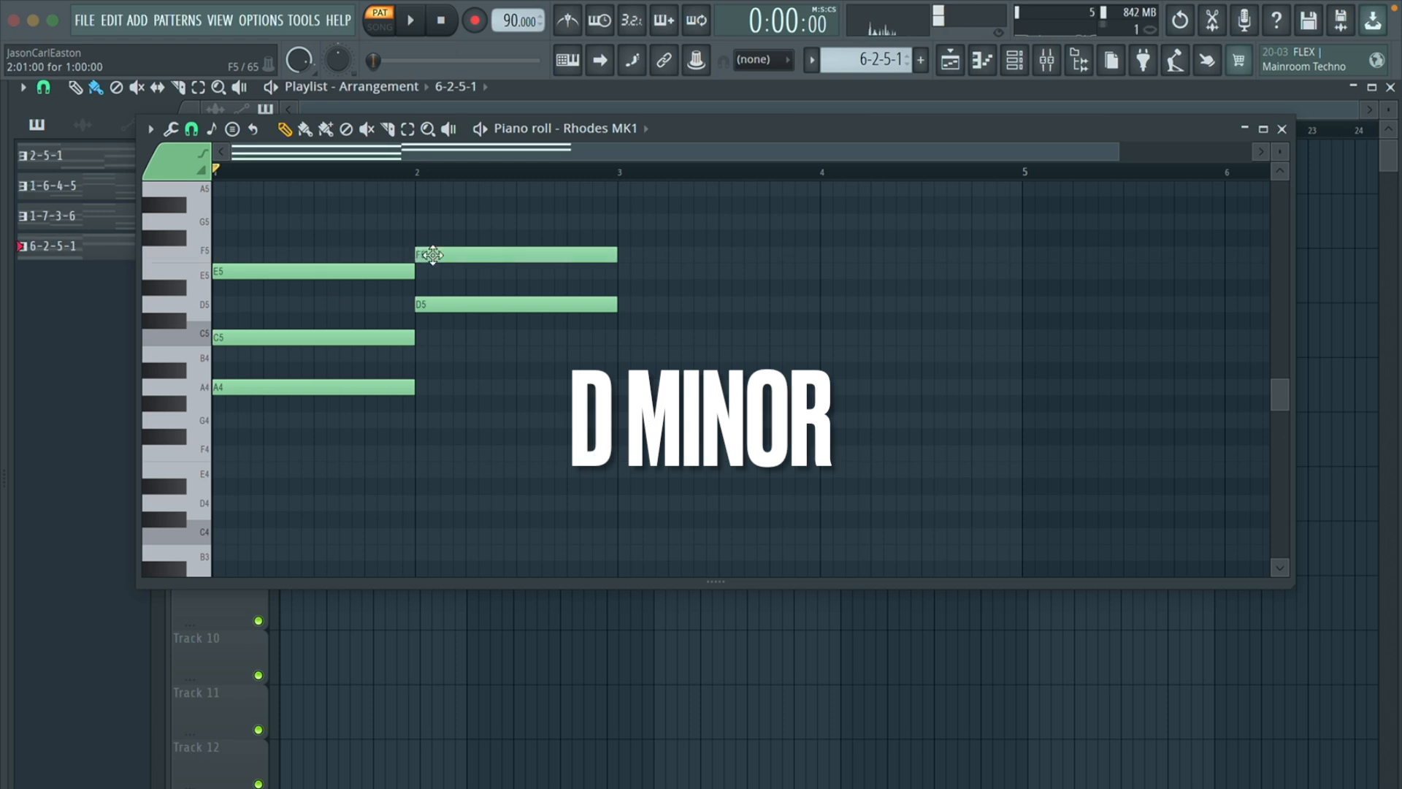
pyautogui.click(417, 189)
# - Add a one-bar G major chord (G5, B5, D6) in bar 3 of the 6-2-5-1 pattern
pyautogui.scroll(3, 418, 189)
pyautogui.click(620, 321)
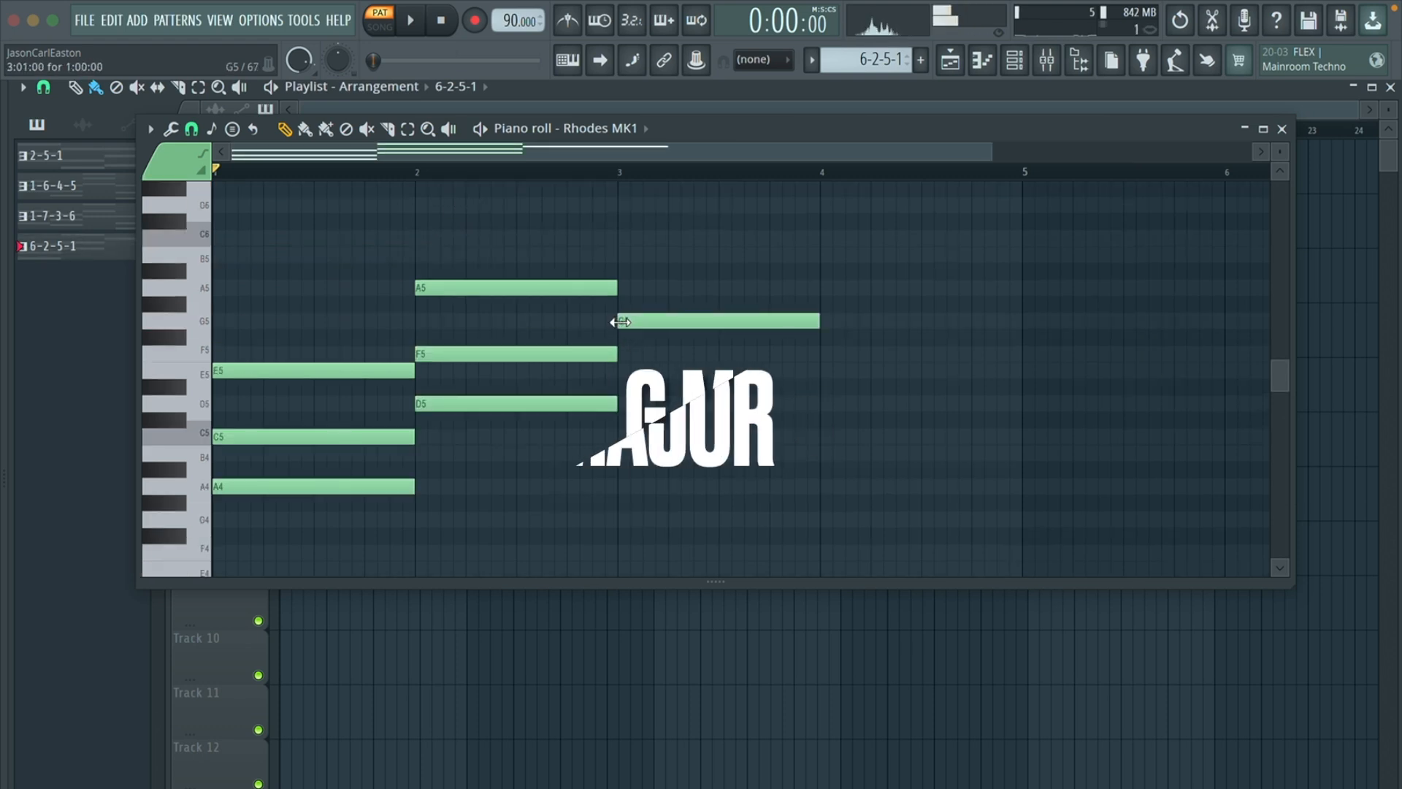
pyautogui.click(622, 254)
pyautogui.click(623, 205)
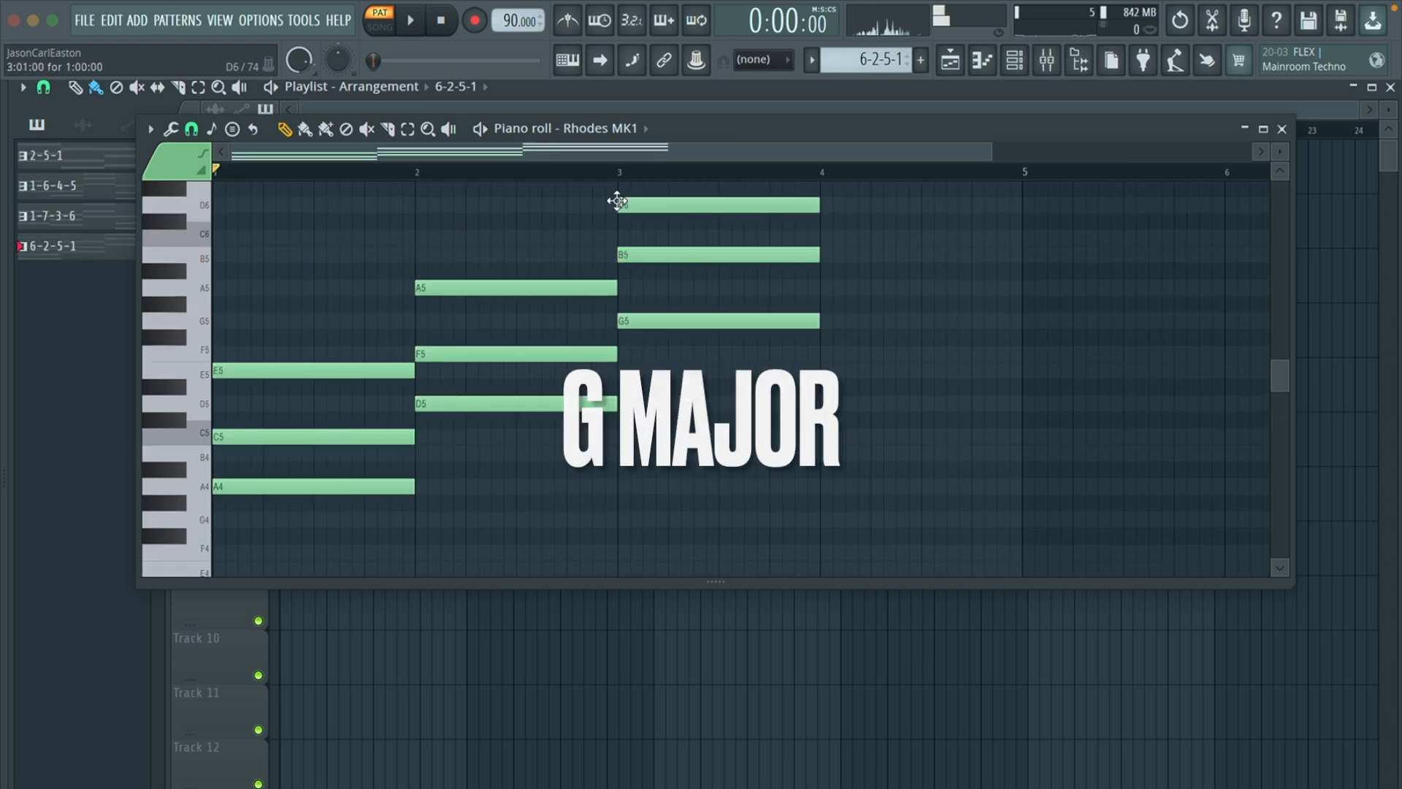
# - Add a one-bar C major chord (C5, E5, G5) in bar 4 and play the 6-2-5-1 pattern
pyautogui.click(823, 436)
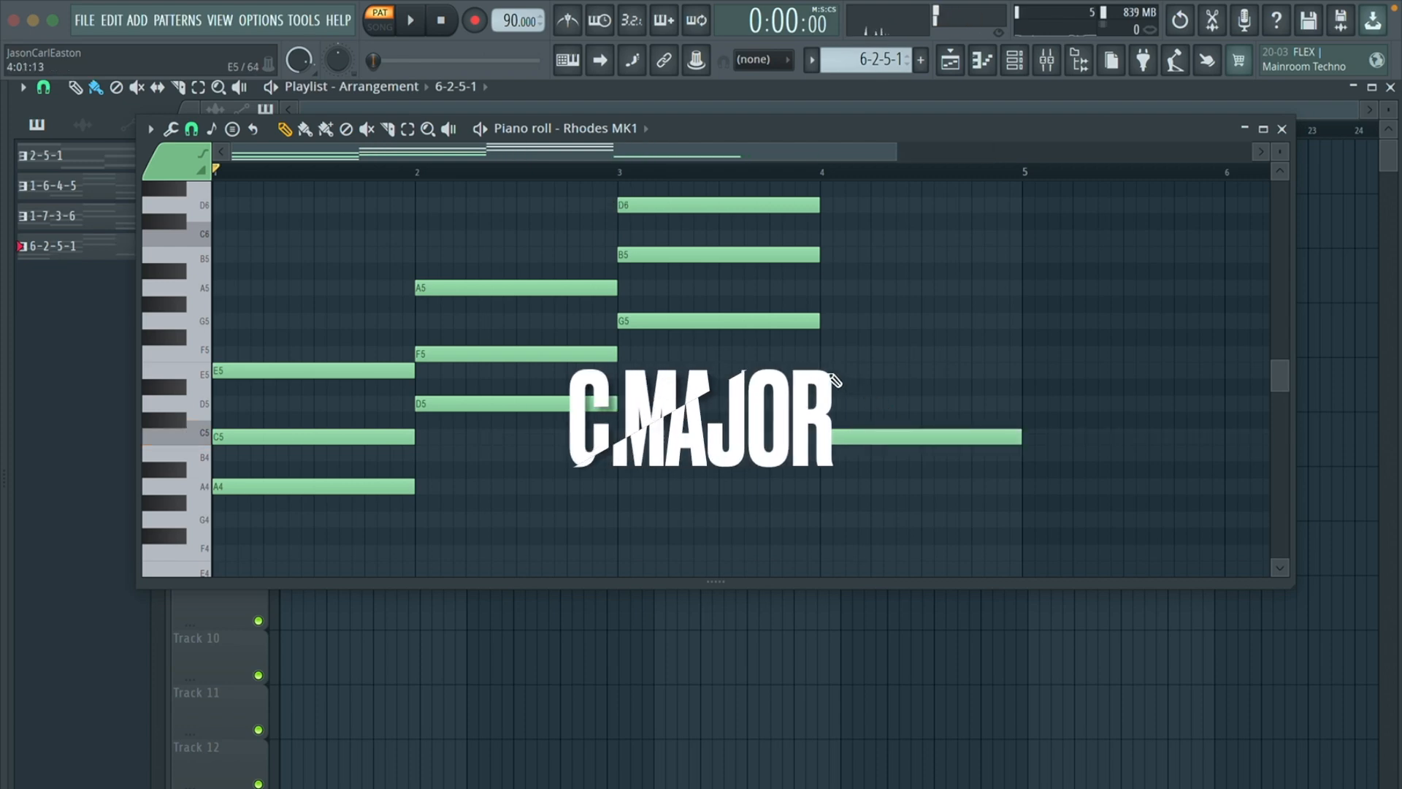
pyautogui.click(824, 370)
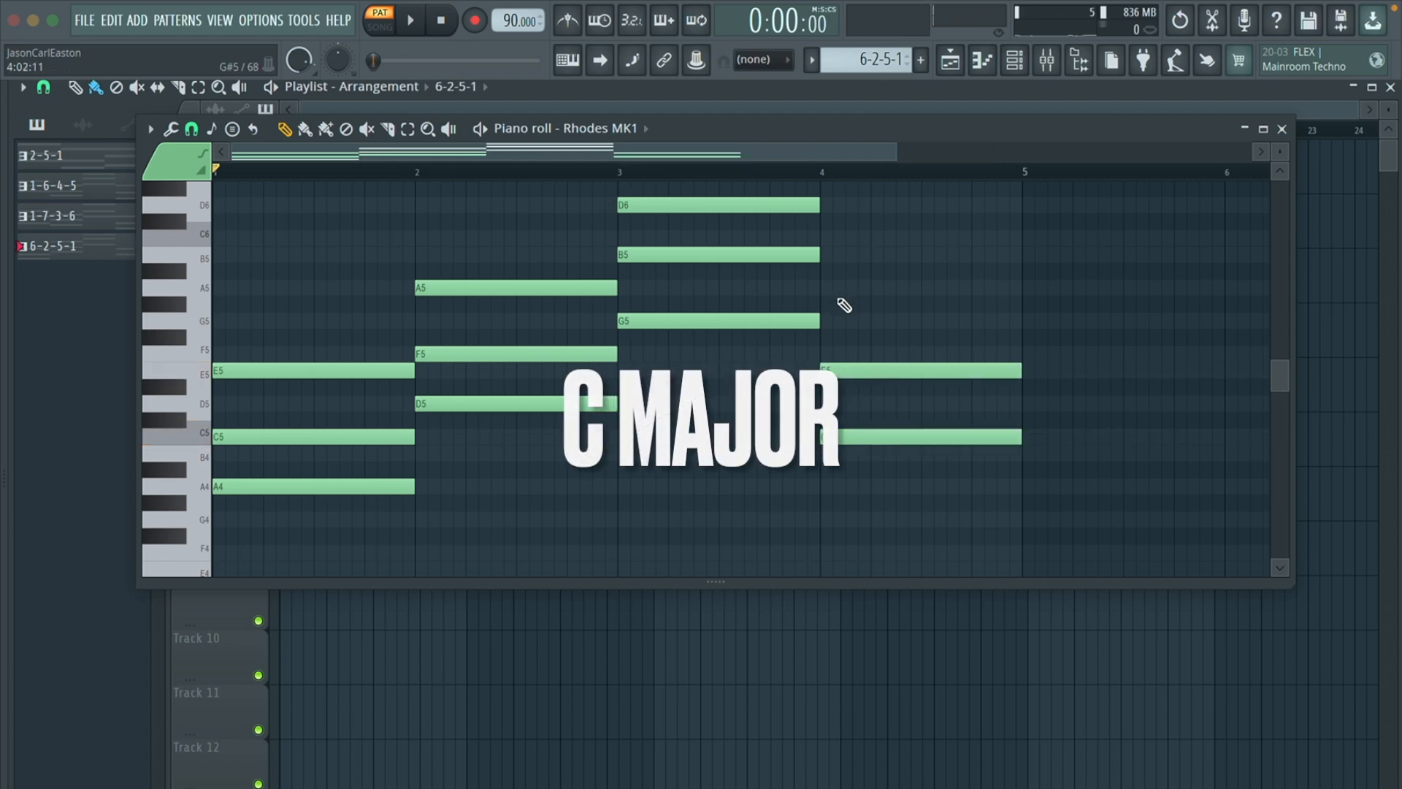
pyautogui.click(824, 321)
pyautogui.press('space')
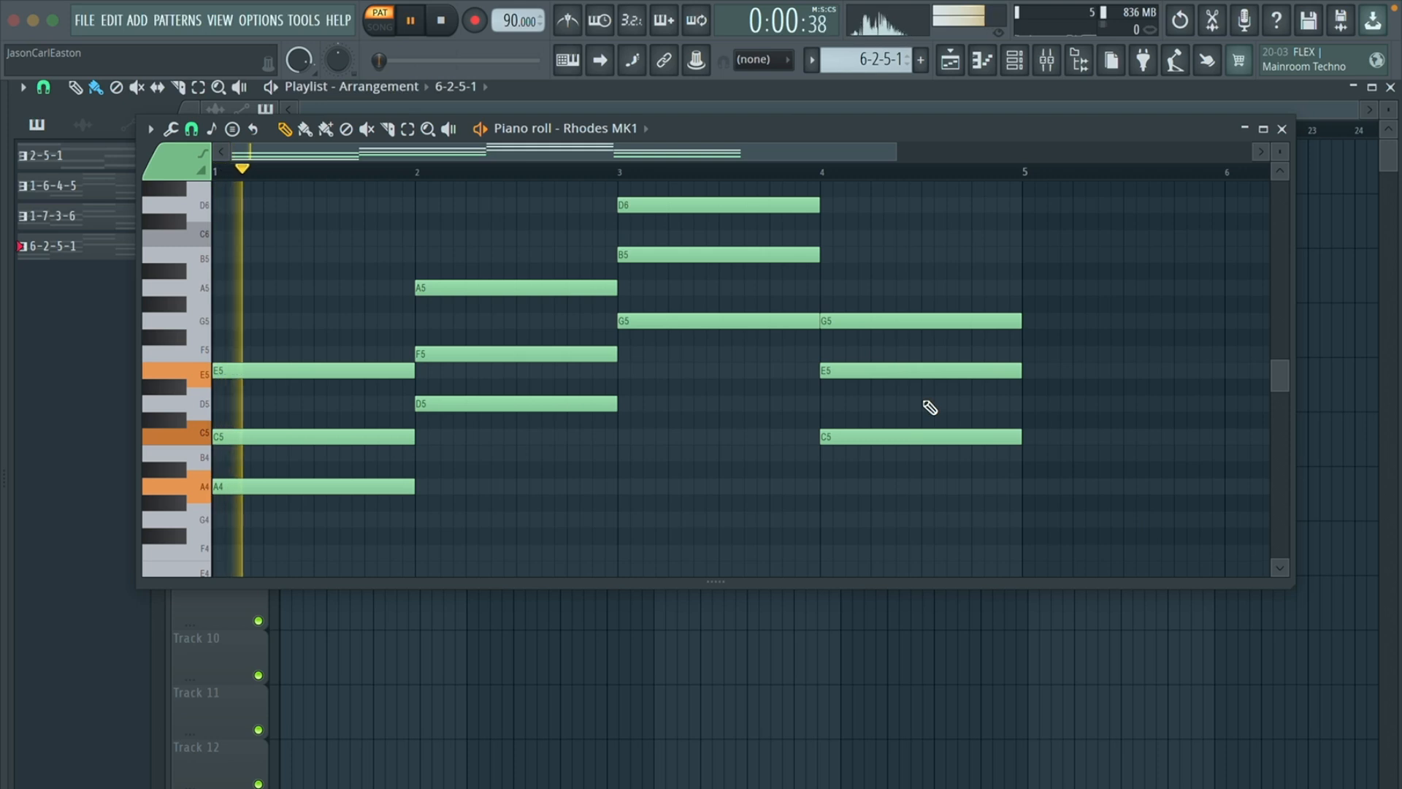